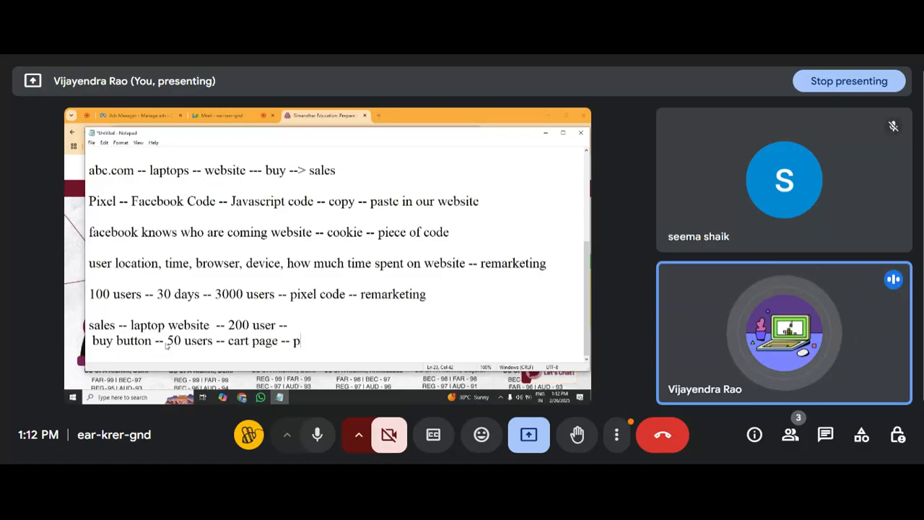
# Step: Complete the buy button line with "payment page", then split the cart page and payment page entries onto separate lines
pyautogui.write('page')
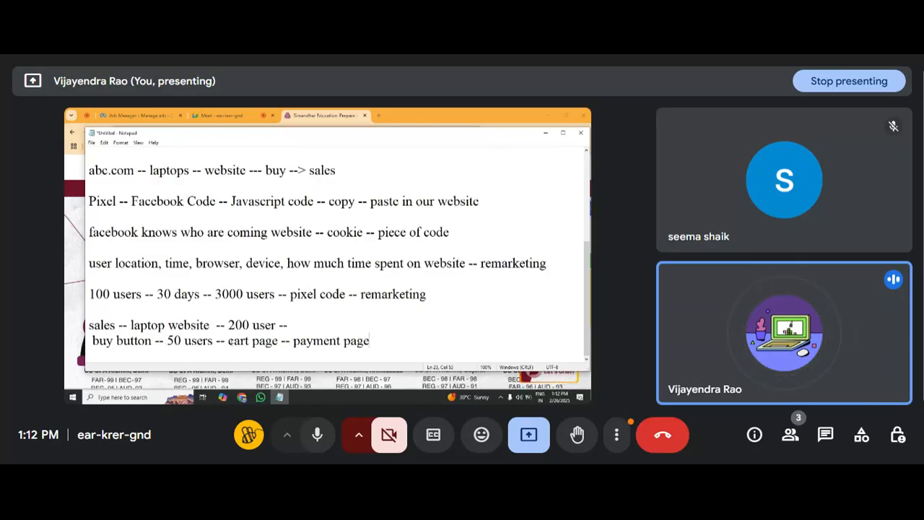
pyautogui.click(228, 341)
pyautogui.press('Return')
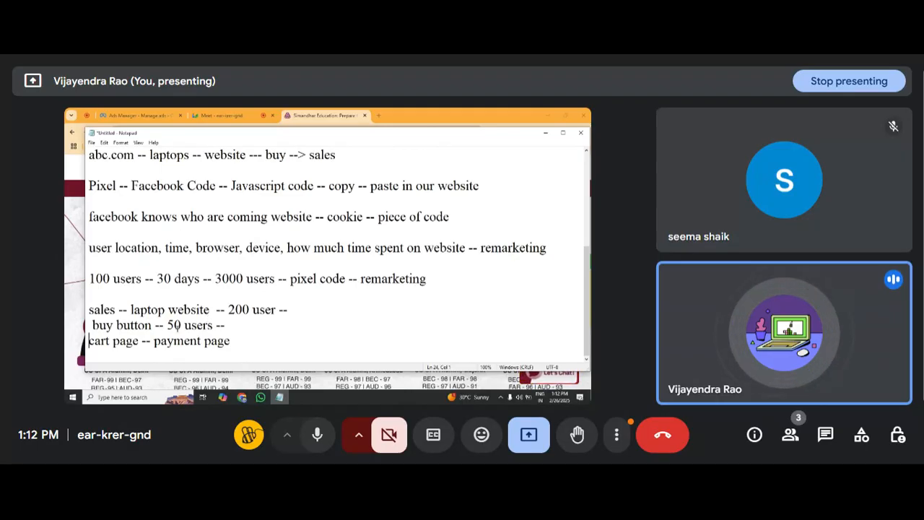
pyautogui.click(151, 340)
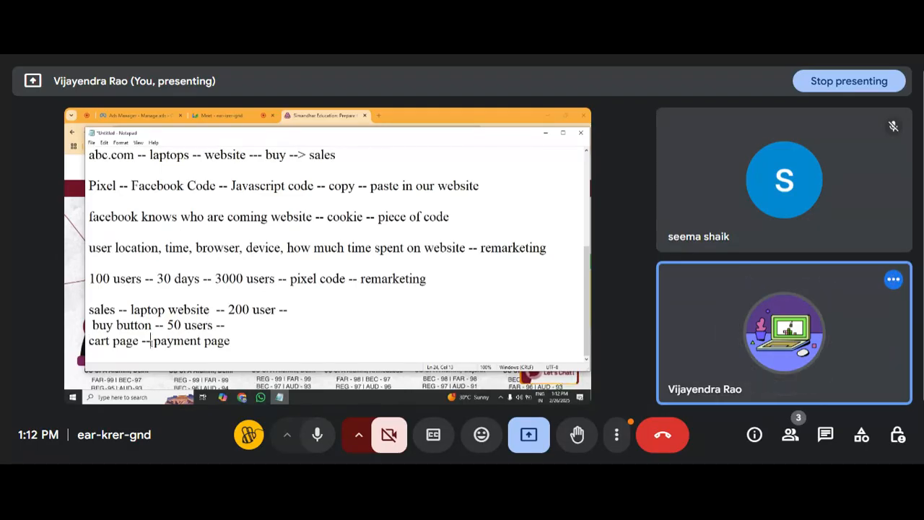
pyautogui.press('Return')
# Step: Add "30 users" to the cart page line and "-- 5 users" to the payment page line
pyautogui.click(164, 328)
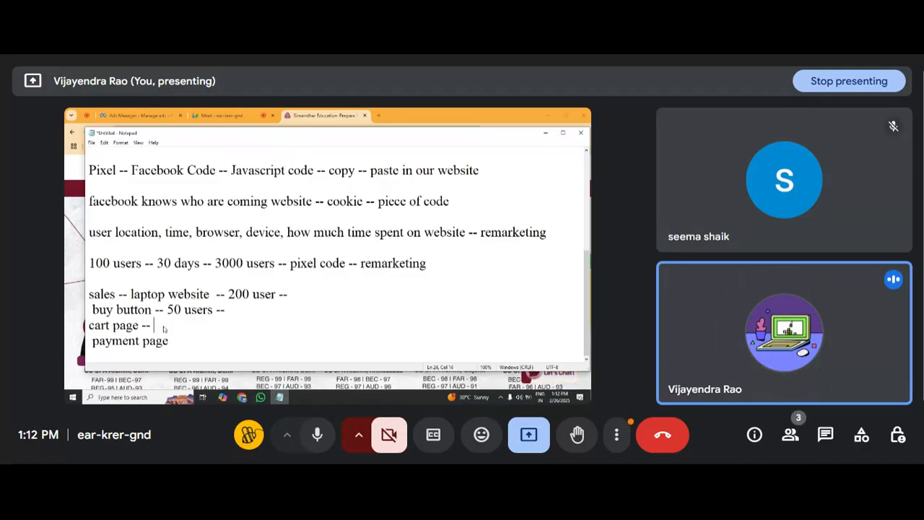
pyautogui.write('30 users')
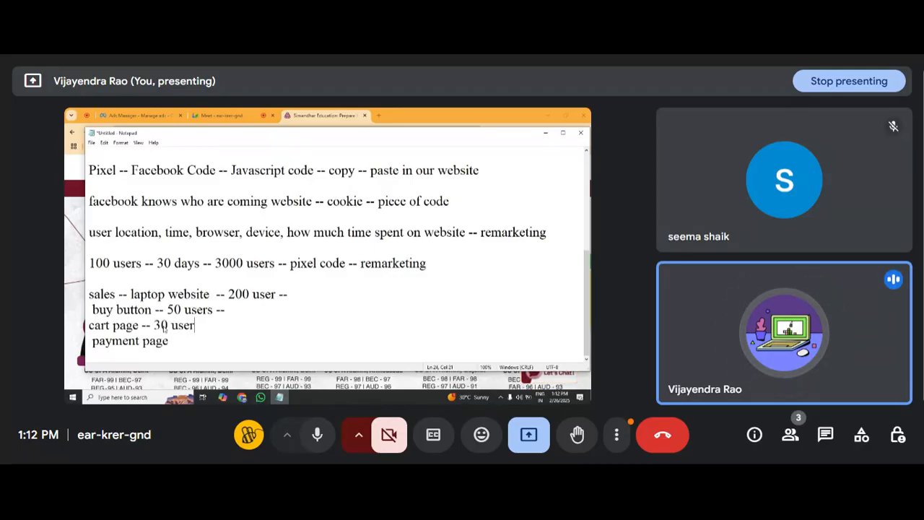
pyautogui.click(184, 343)
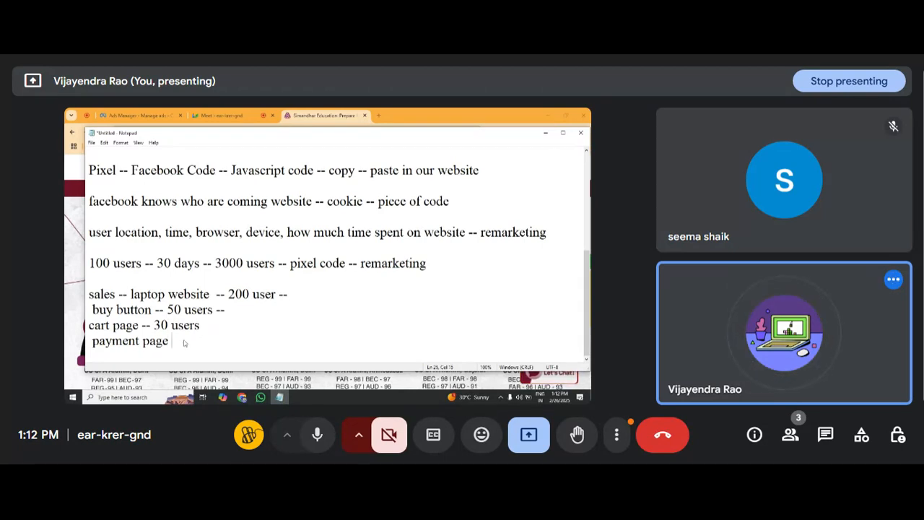
pyautogui.write('-- ')
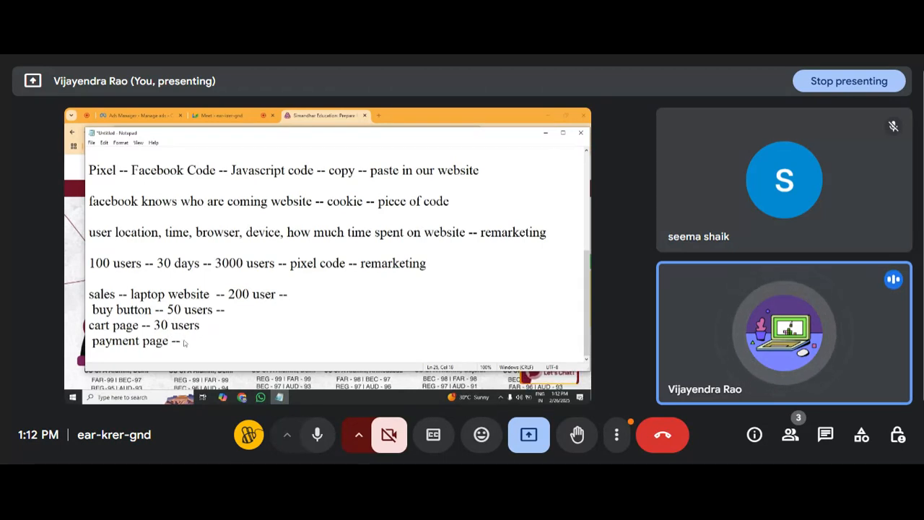
pyautogui.write('5 users')
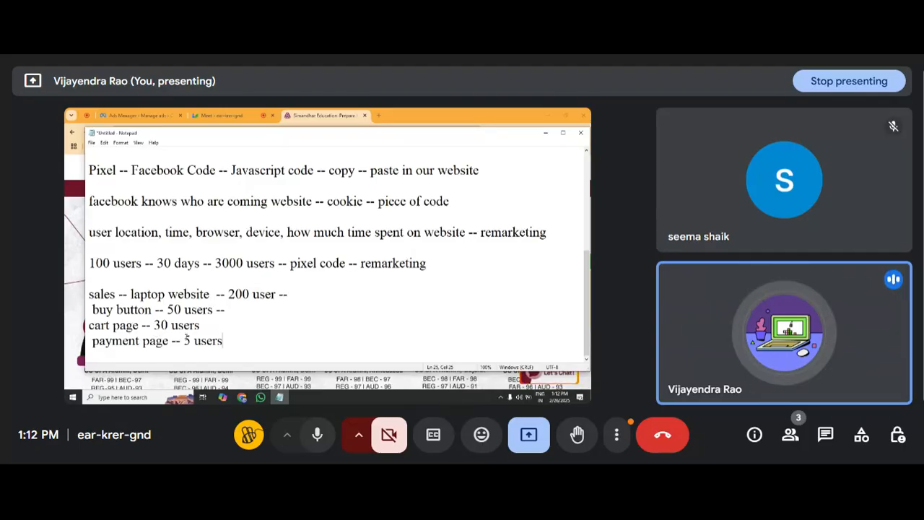
# Step: Highlight the payment page, buy button, Pixel and sales notes one after another to review the sales funnel
pyautogui.moveTo(179, 339); pyautogui.dragTo(225, 342)
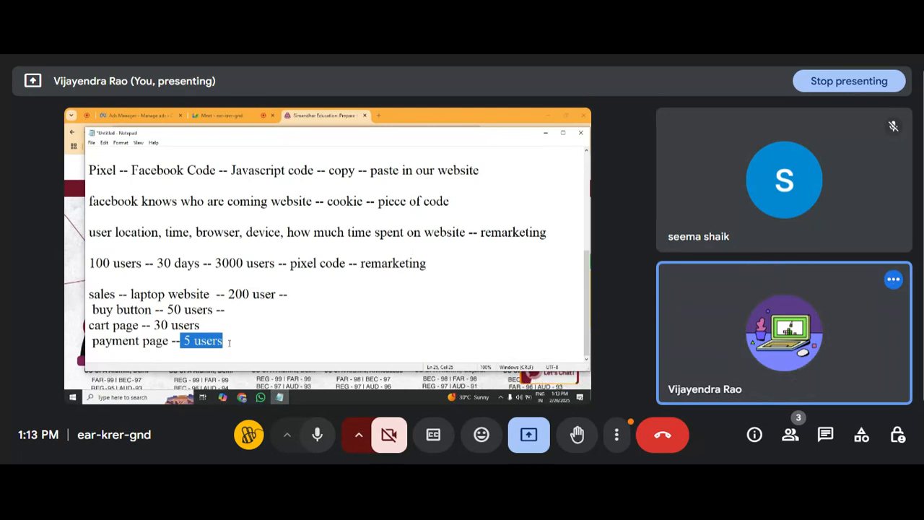
pyautogui.moveTo(152, 324); pyautogui.dragTo(213, 309)
pyautogui.moveTo(153, 325); pyautogui.dragTo(225, 309)
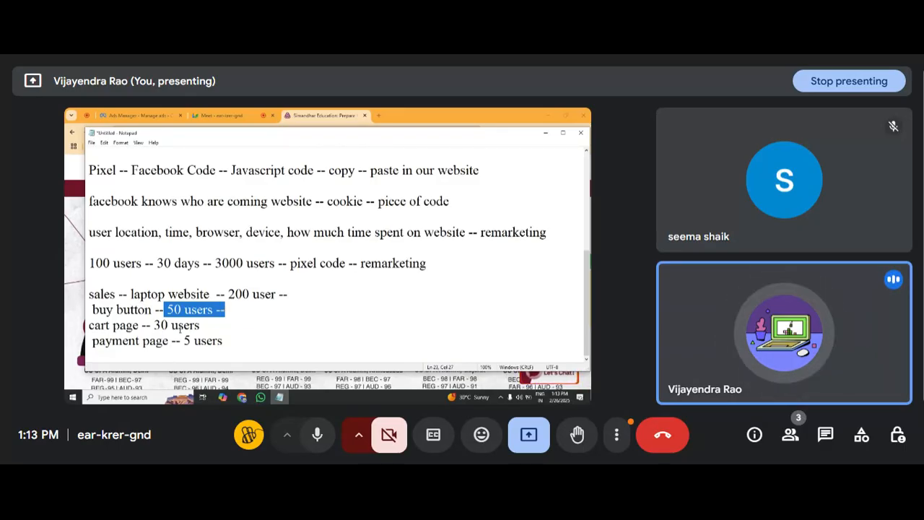
pyautogui.moveTo(119, 180); pyautogui.dragTo(91, 175)
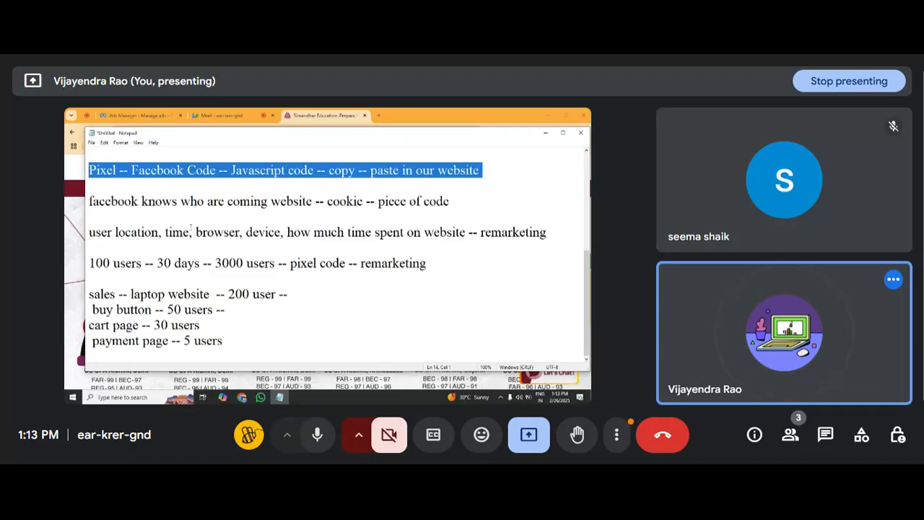
pyautogui.moveTo(120, 294); pyautogui.dragTo(85, 292)
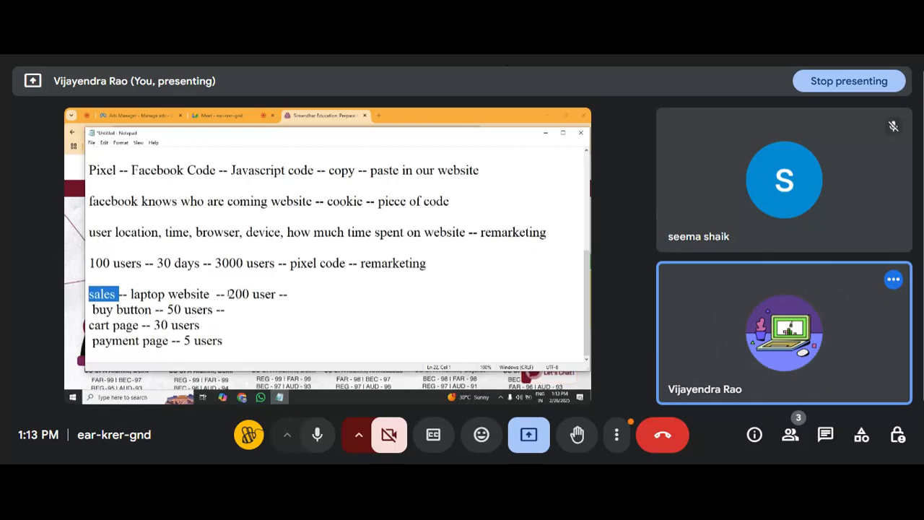
pyautogui.moveTo(167, 309); pyautogui.dragTo(214, 307)
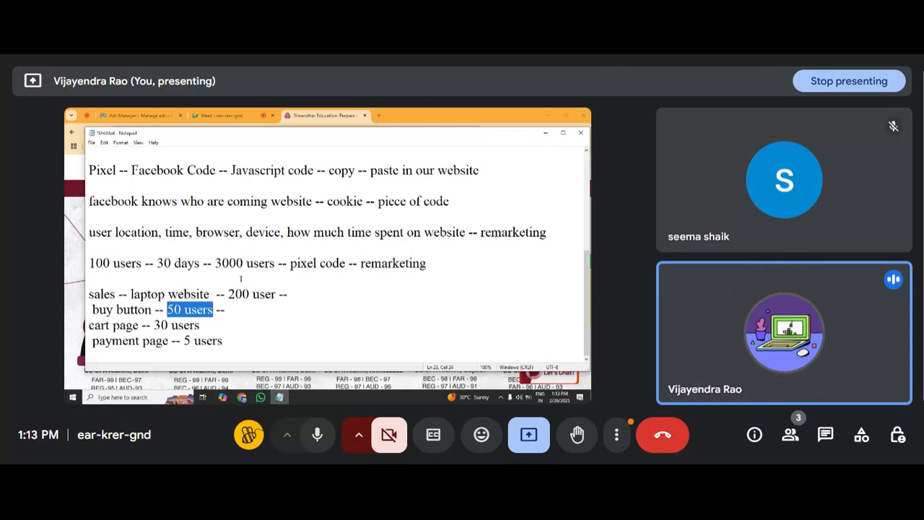
# Step: Switch to Ads Manager and start a new campaign with the Sales objective
pyautogui.click(152, 111)
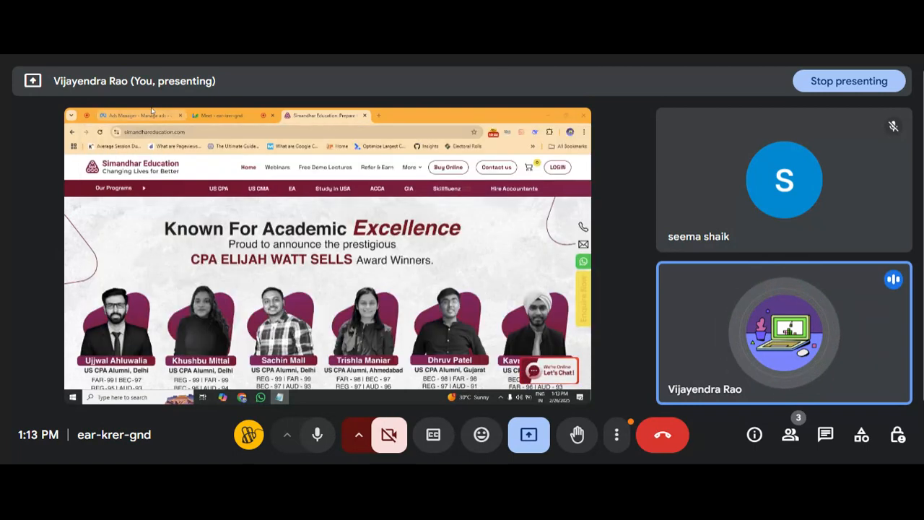
pyautogui.click(151, 111)
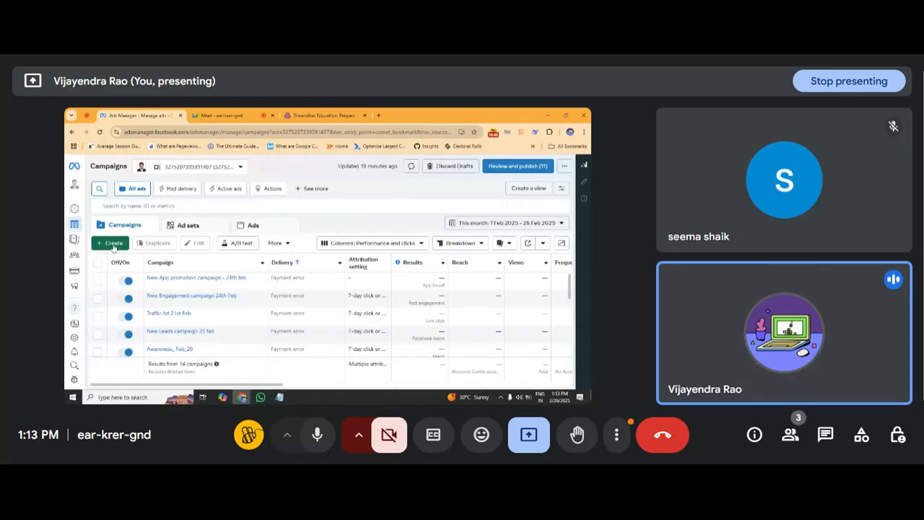
pyautogui.click(114, 247)
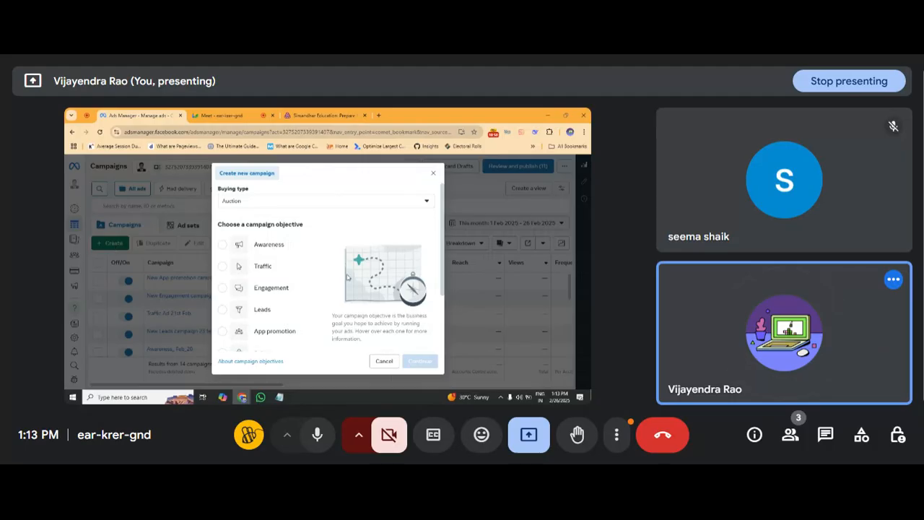
pyautogui.scroll(-2, 310, 283)
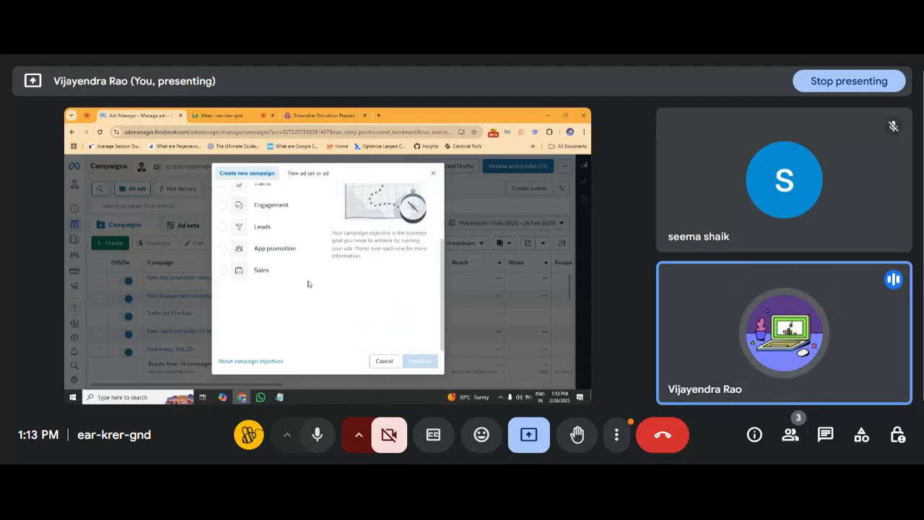
pyautogui.click(261, 273)
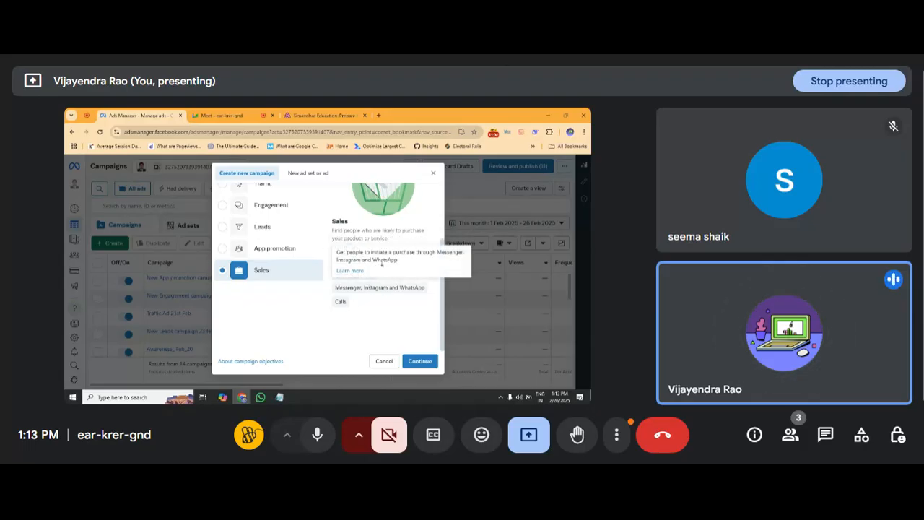
# Step: Open the enquiry form on the Simandhar Education website and examine its fields down to the Submit button
pyautogui.click(334, 115)
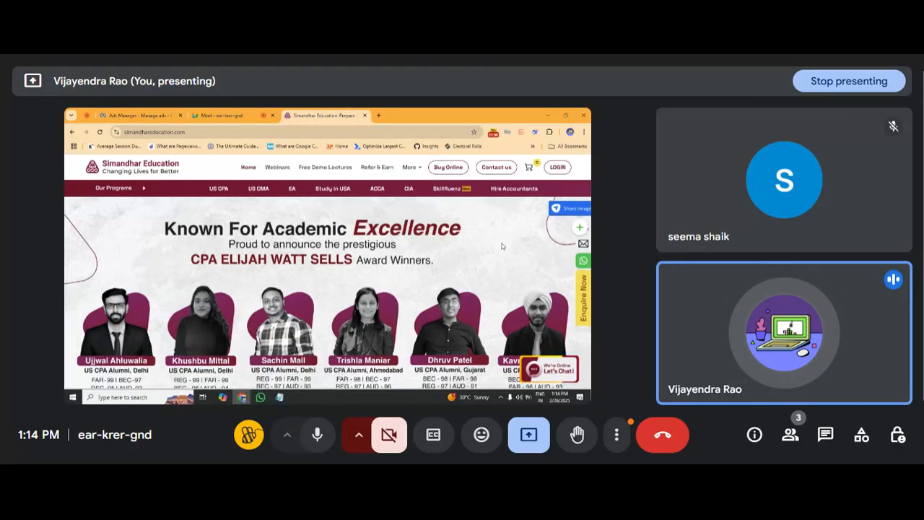
pyautogui.click(577, 300)
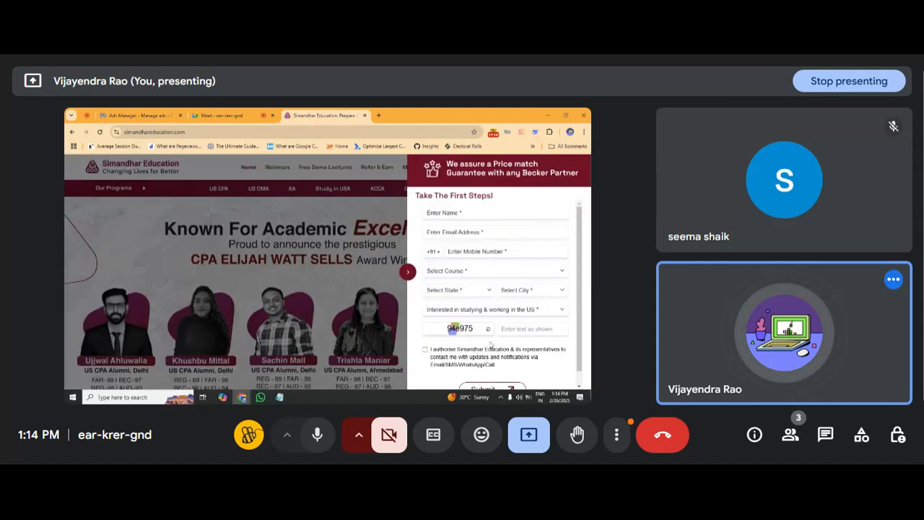
pyautogui.scroll(-1, 490, 352)
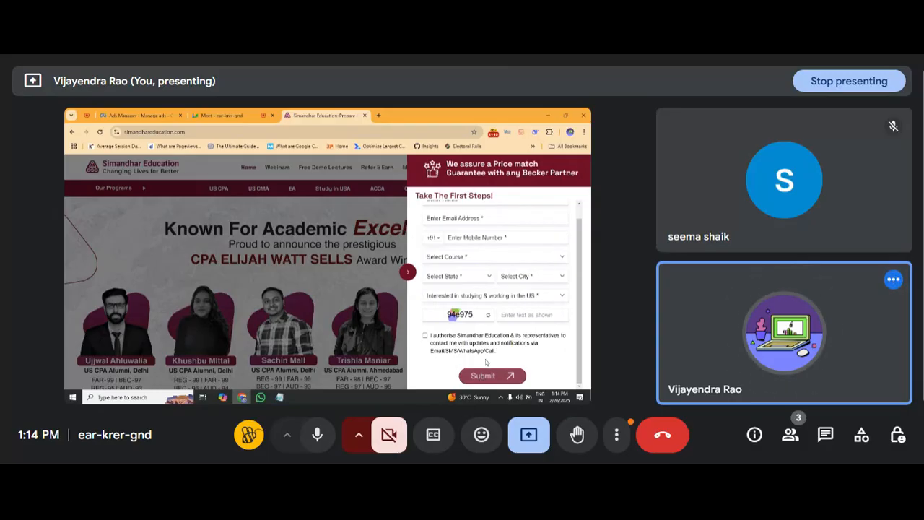
# Step: Return to Ads Manager, review what the Sales objective is good for, and continue with a manual sales campaign setup
pyautogui.click(113, 114)
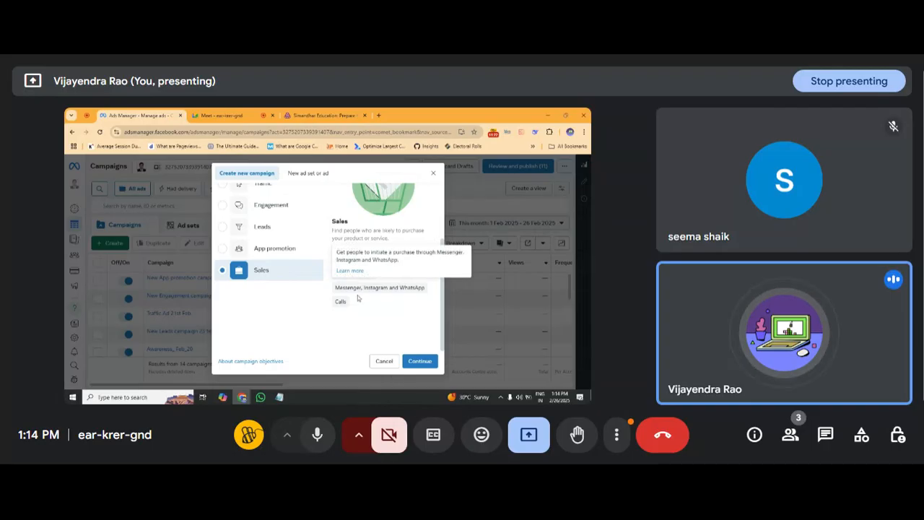
pyautogui.moveTo(386, 288)
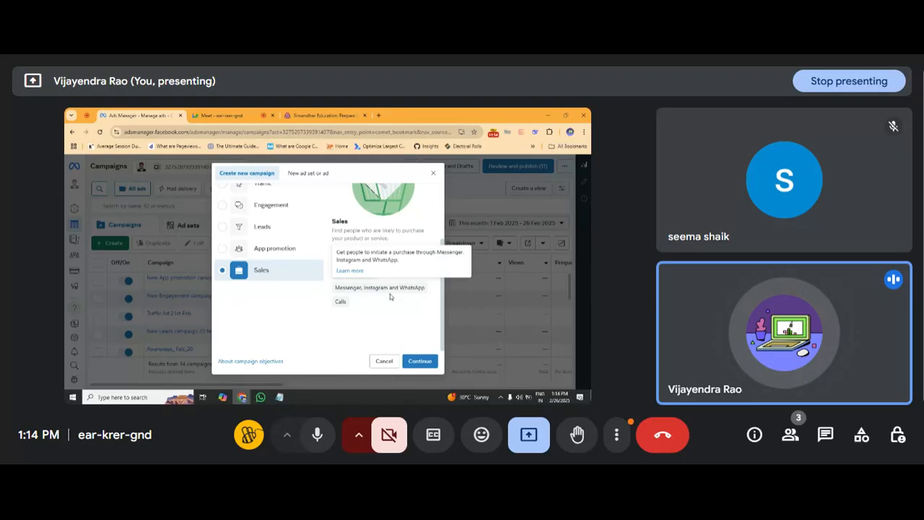
pyautogui.moveTo(340, 307)
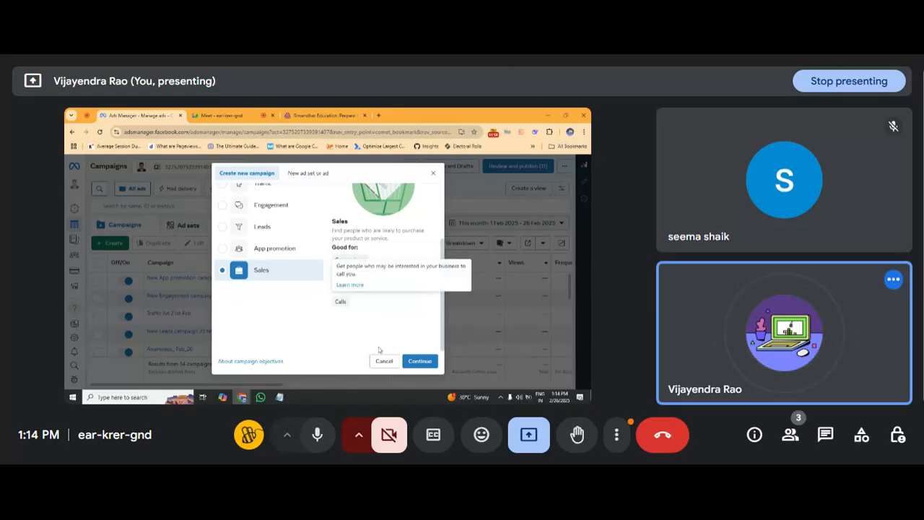
pyautogui.click(420, 362)
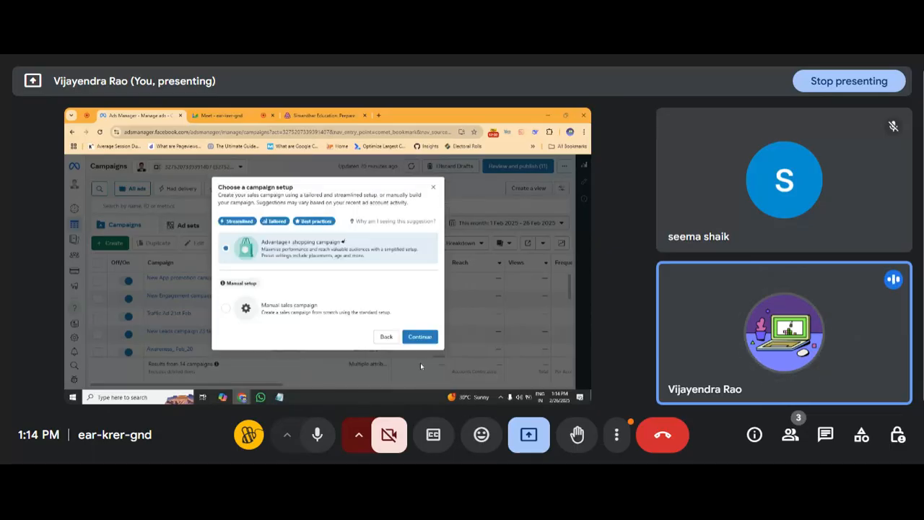
pyautogui.click(337, 307)
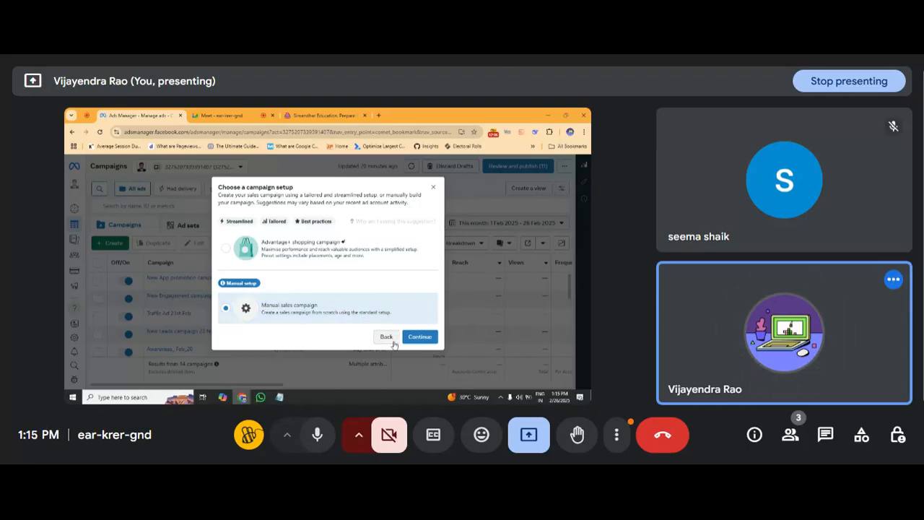
pyautogui.click(417, 337)
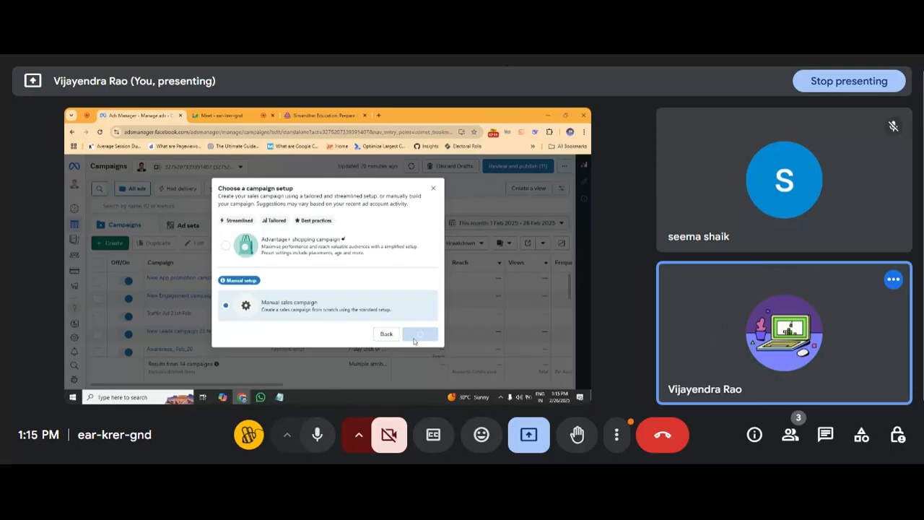
# Step: Name the campaign "New Sales campaign 26th feb", keep its remaining settings and proceed to the ad set
pyautogui.click(285, 220)
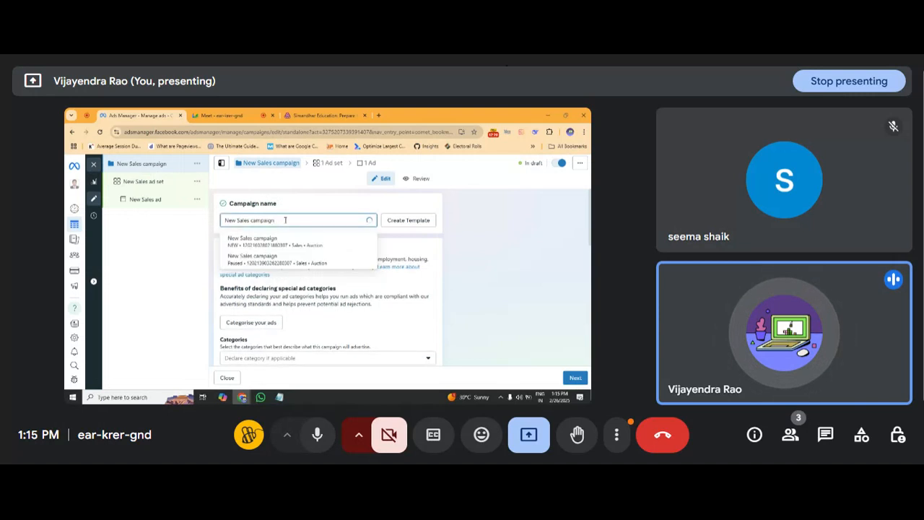
pyautogui.write('26Feb')
pyautogui.scroll(-2, 285, 220)
pyautogui.scroll(-5, 285, 220)
pyautogui.scroll(-3, 285, 223)
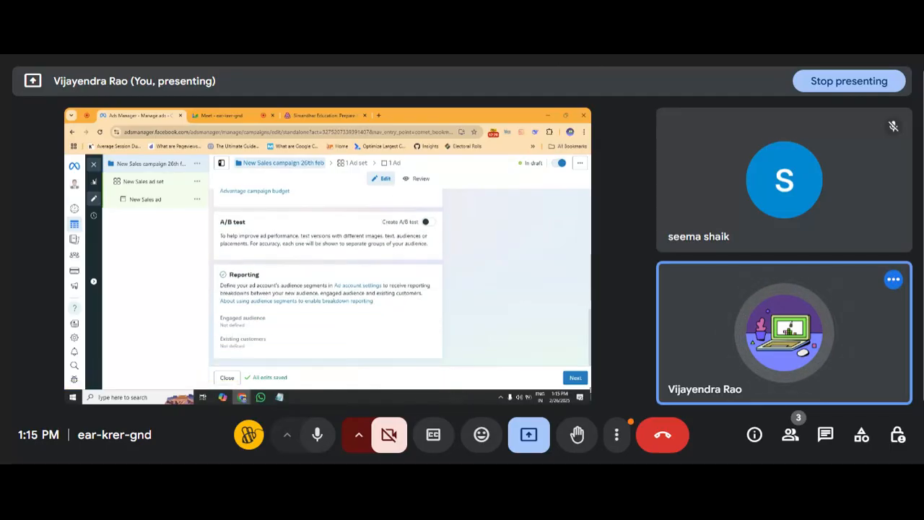
pyautogui.click(574, 377)
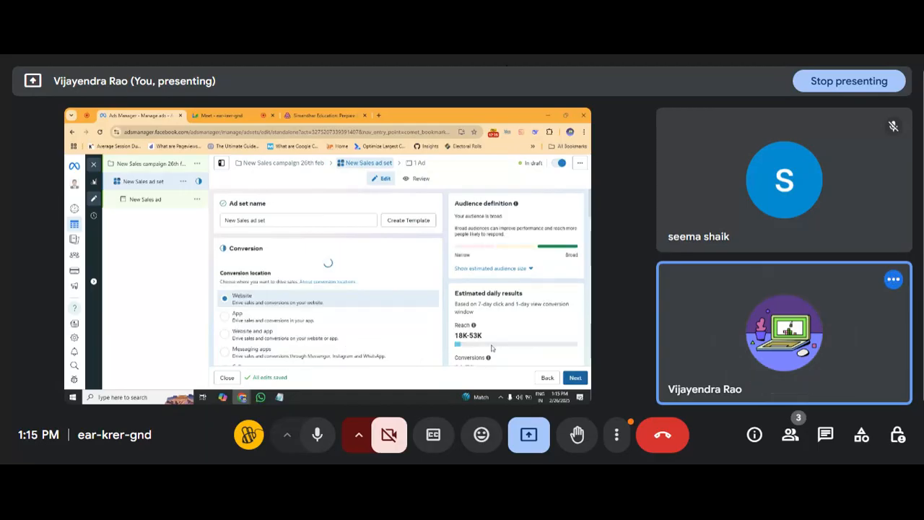
# Step: Name the ad set "New Sales ad set 26 feb" and review the conversion location options
pyautogui.click(303, 220)
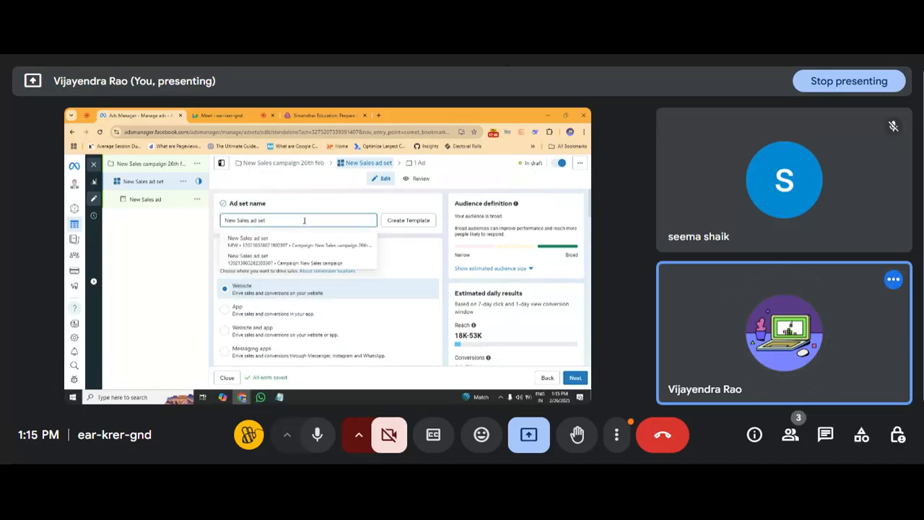
pyautogui.write('2')
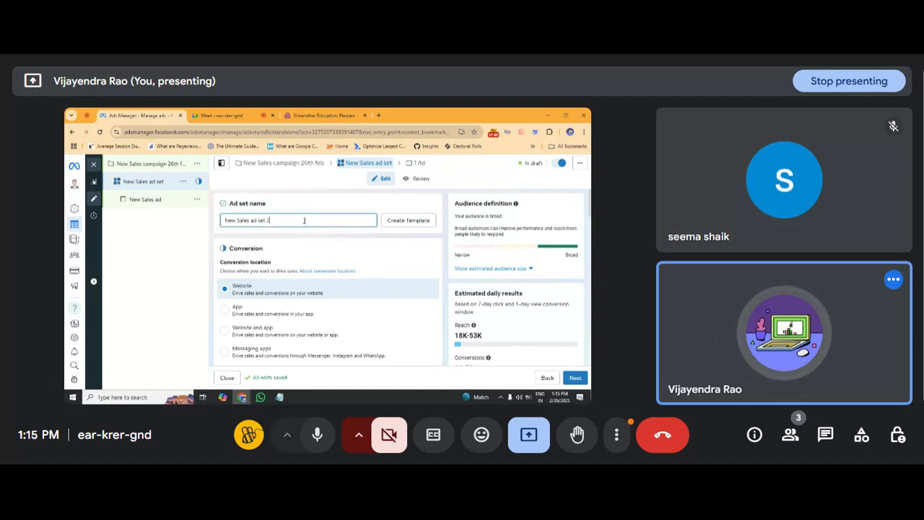
pyautogui.write('6 feb')
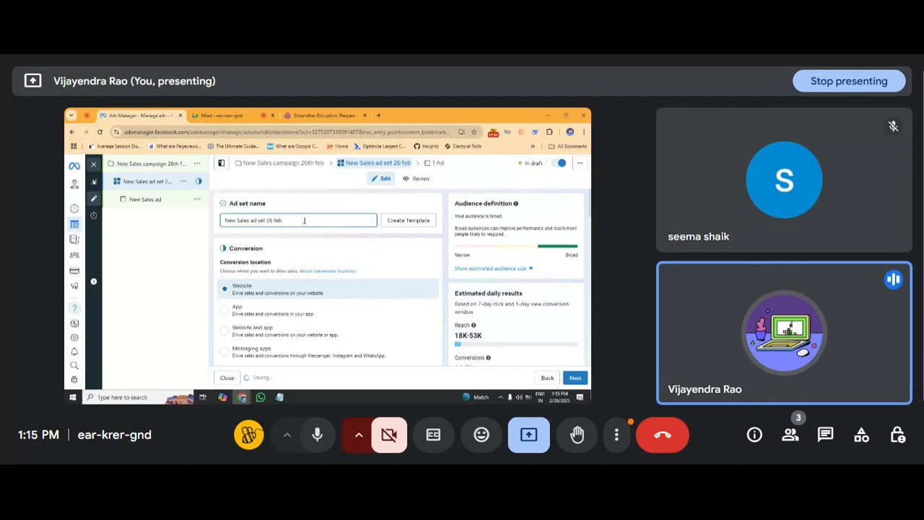
pyautogui.scroll(-2, 304, 220)
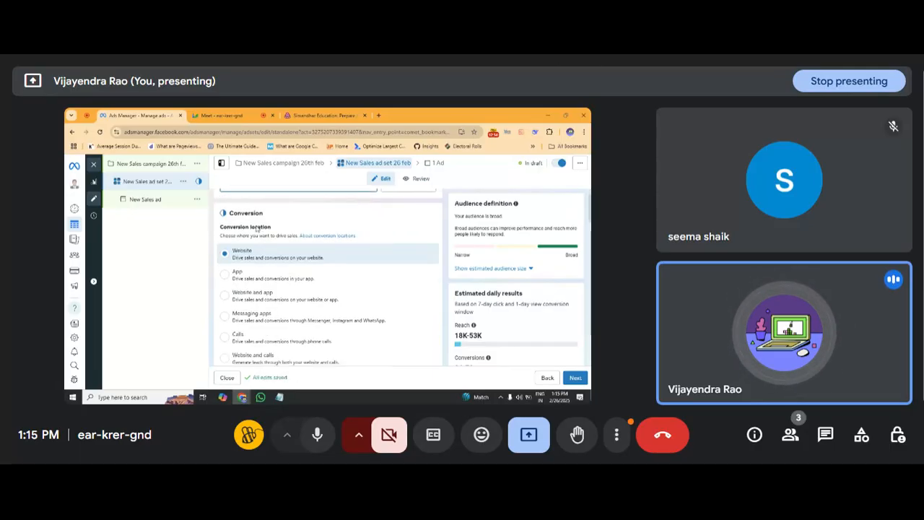
pyautogui.scroll(-1, 281, 245)
pyautogui.scroll(-1, 280, 245)
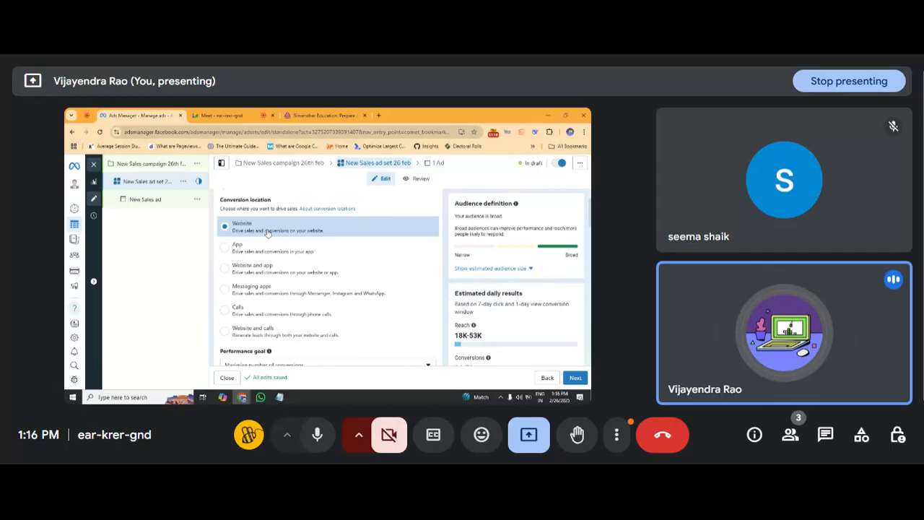
# Step: Revisit the enquiry form on the Simandhar Education website and return to the ad set in Ads Manager
pyautogui.click(313, 113)
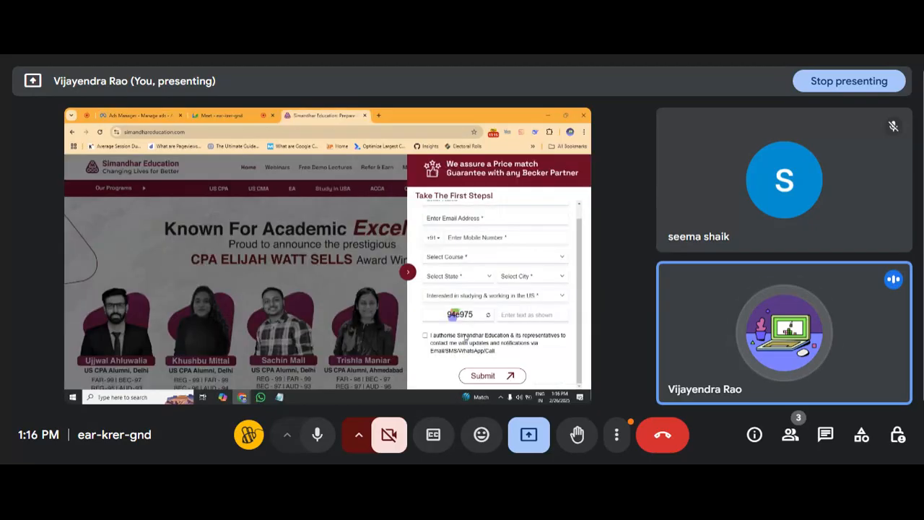
pyautogui.click(143, 113)
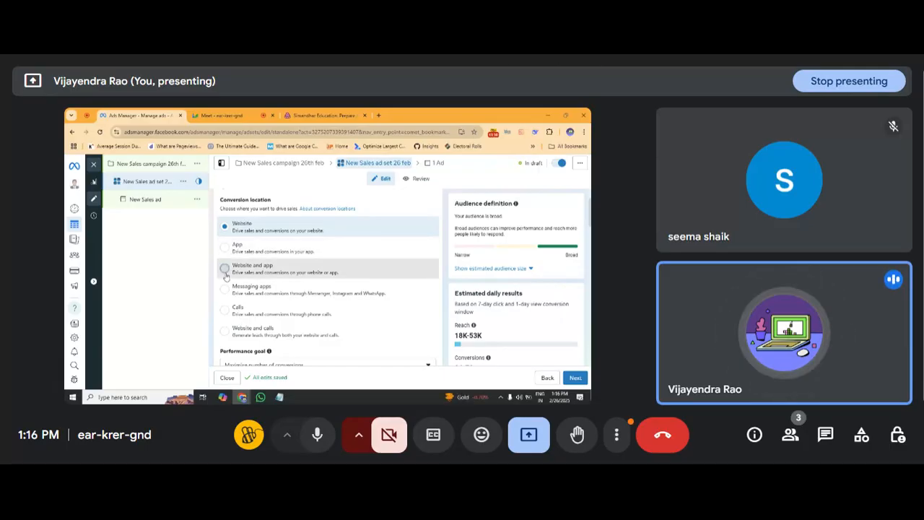
# Step: Try the Website and app conversion location, look over its settings, and set the conversion location back to Website
pyautogui.click(226, 274)
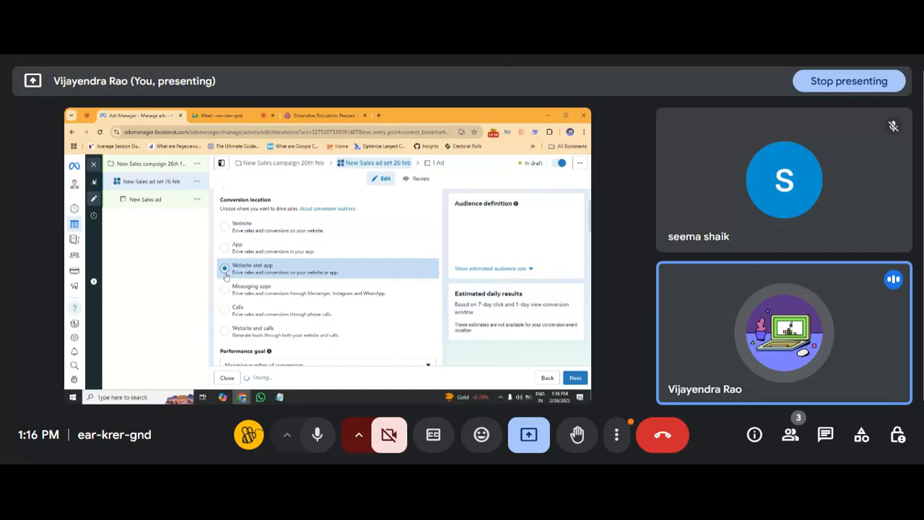
pyautogui.scroll(-1, 225, 275)
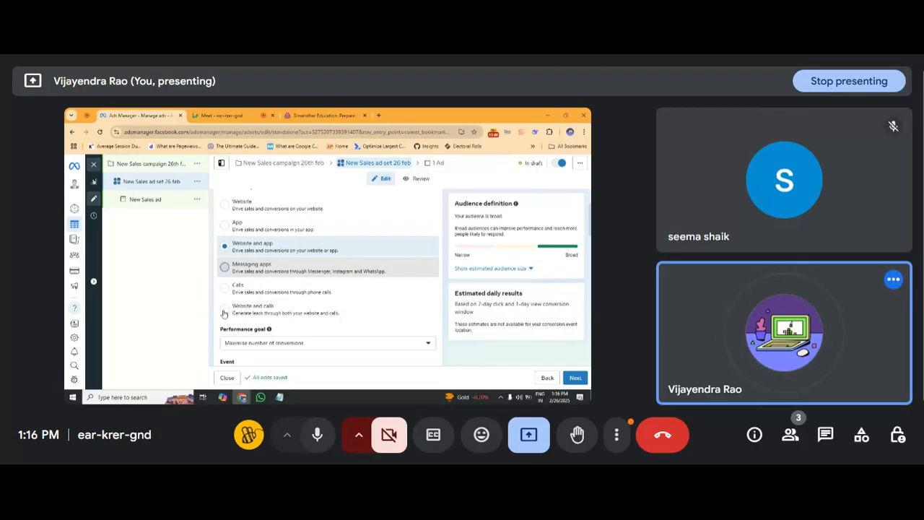
pyautogui.scroll(-5, 223, 314)
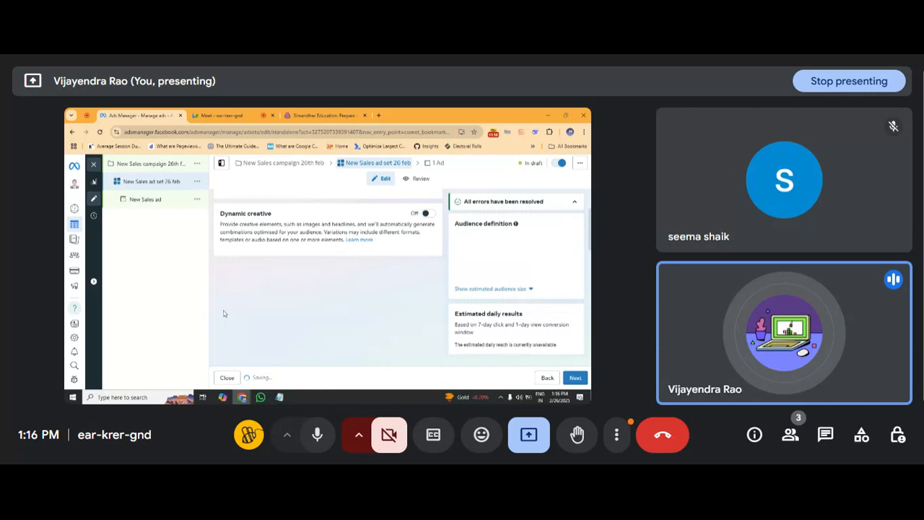
pyautogui.scroll(-1, 231, 288)
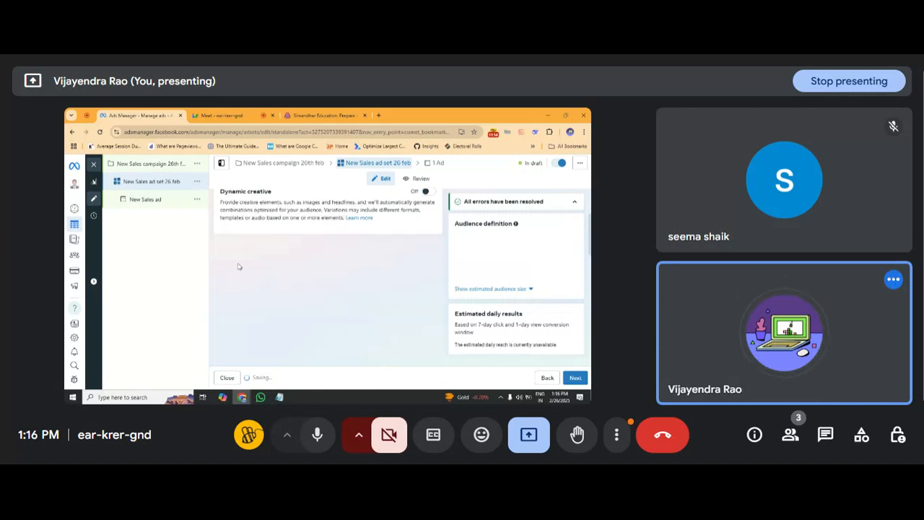
pyautogui.scroll(-4, 279, 225)
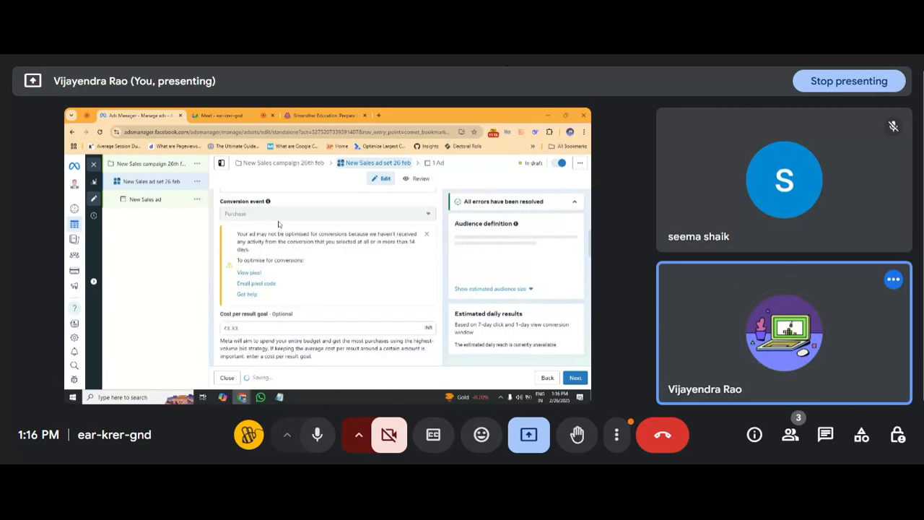
pyautogui.scroll(5, 279, 224)
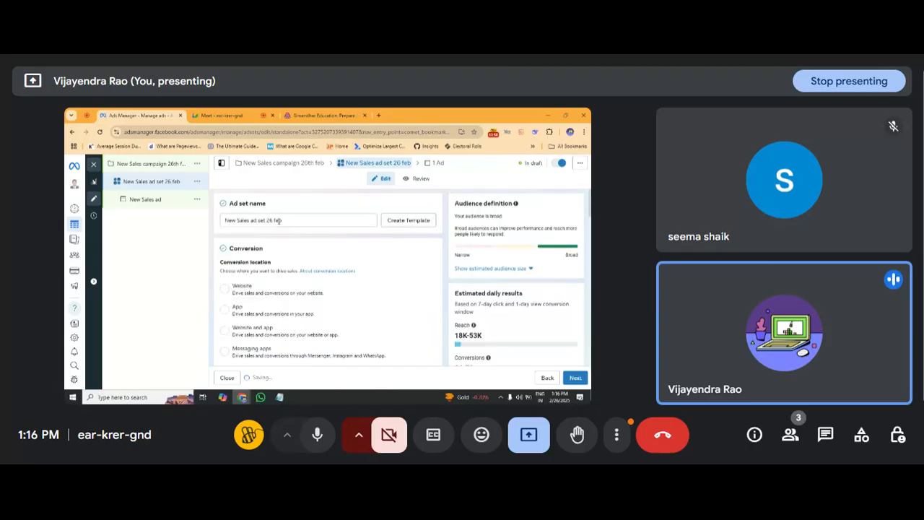
pyautogui.click(225, 290)
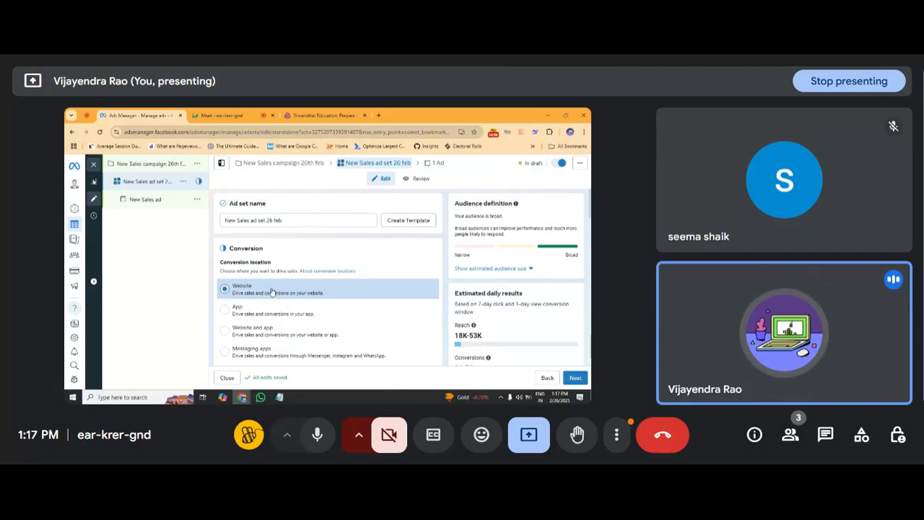
# Step: Review the performance goal options for the Website conversion location, keeping Maximise number of conversions
pyautogui.scroll(-3, 271, 292)
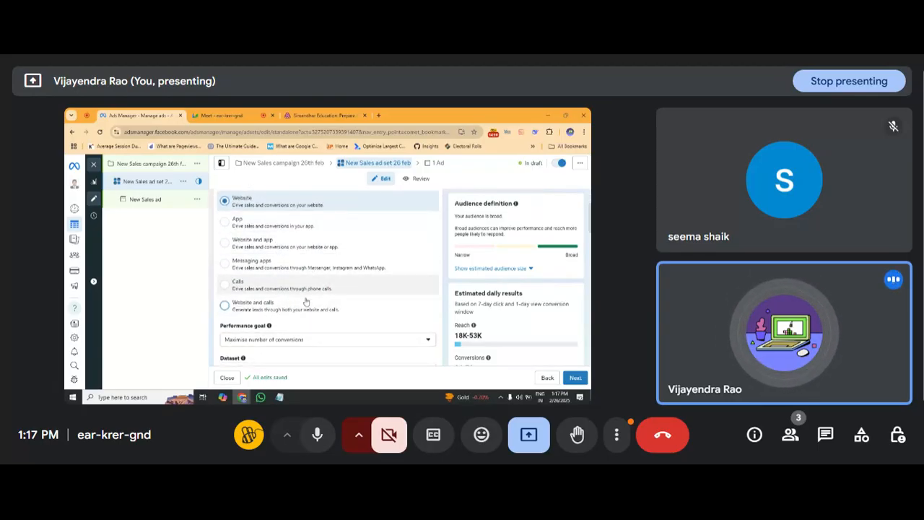
pyautogui.scroll(-2, 309, 287)
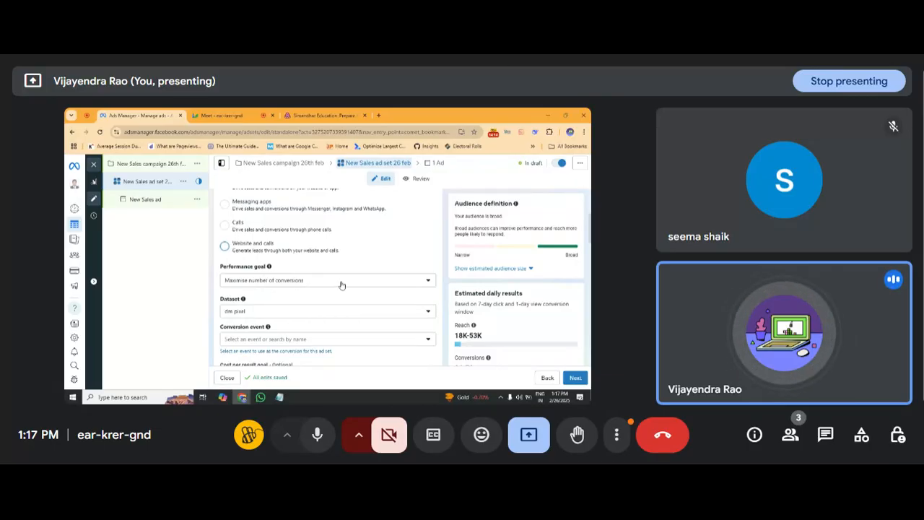
pyautogui.click(342, 285)
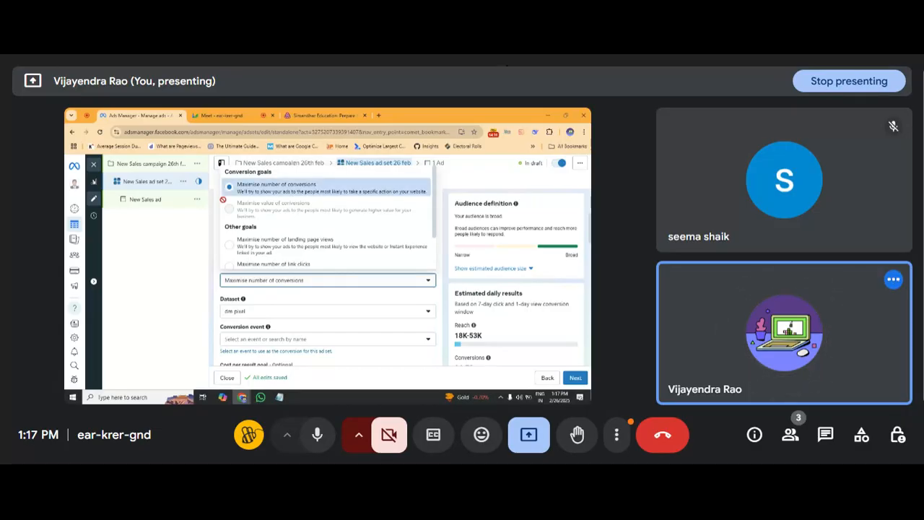
pyautogui.scroll(-1, 262, 232)
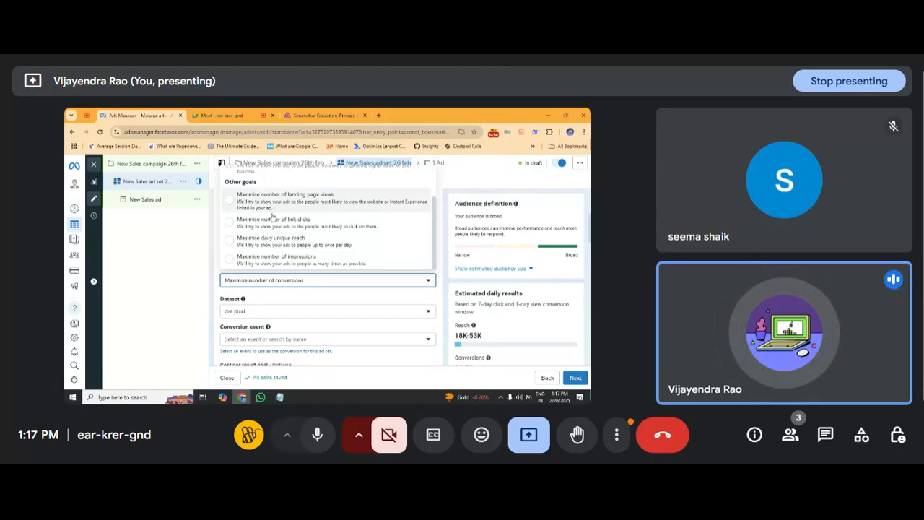
pyautogui.click(206, 253)
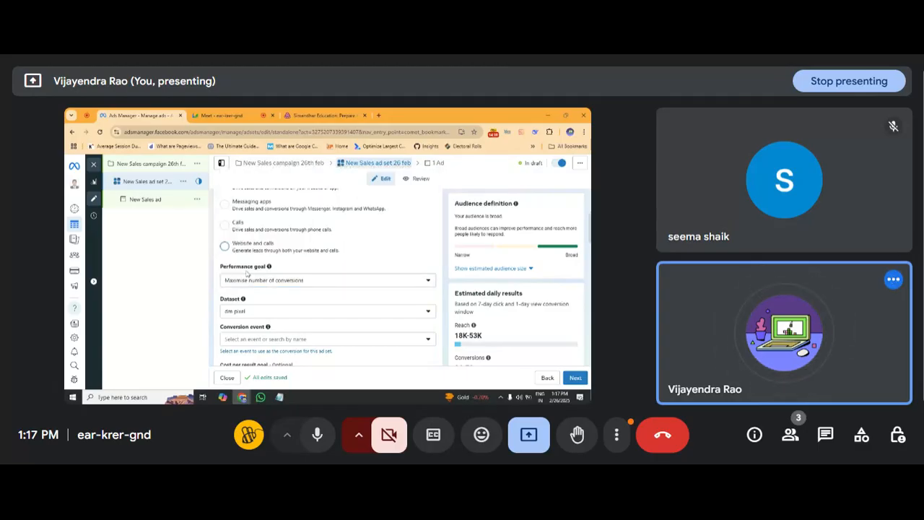
# Step: Check the datasets available for the ad set and keep dm pixel
pyautogui.scroll(-1, 304, 301)
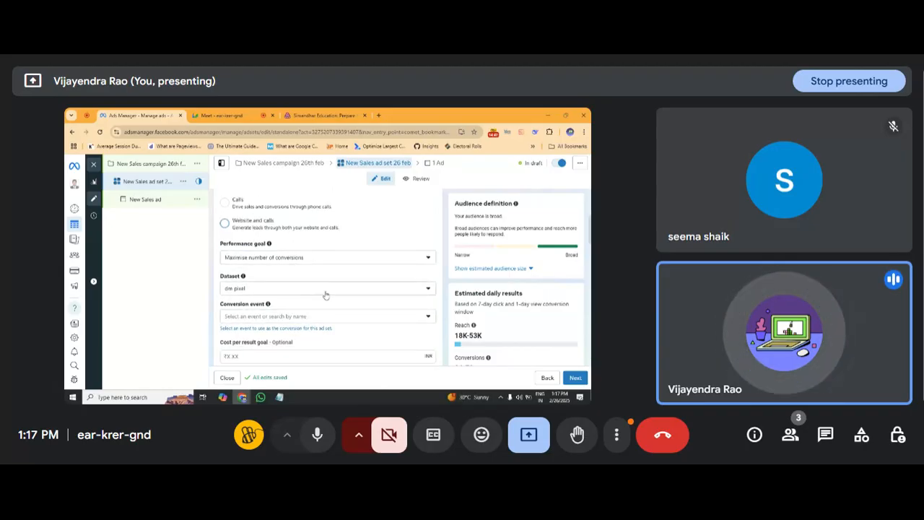
pyautogui.click(325, 289)
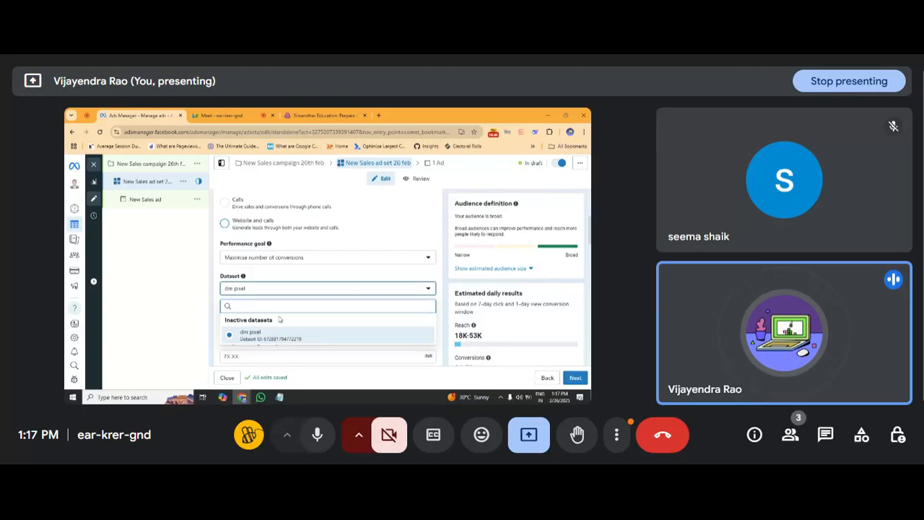
pyautogui.click(353, 277)
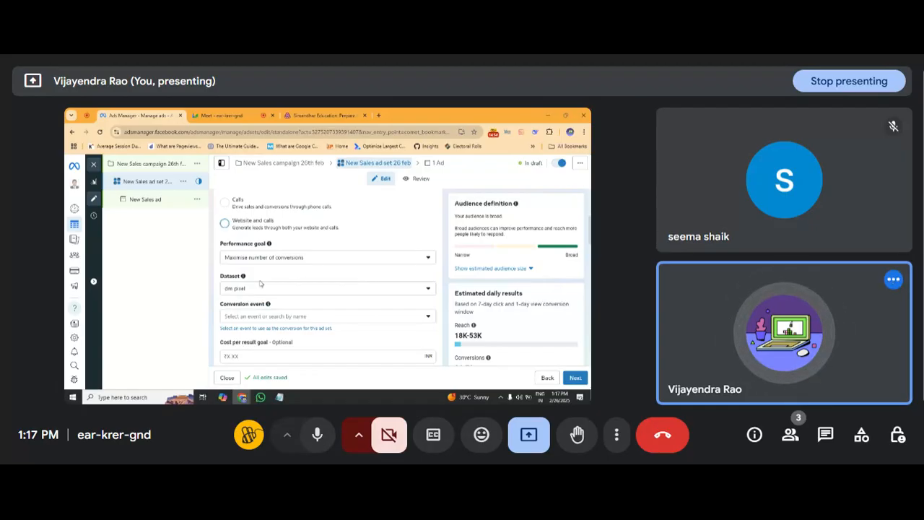
# Step: Examine the ad set's conversion event, cost per result goal, dynamic creative, budget, schedule and location settings
pyautogui.scroll(-2, 271, 316)
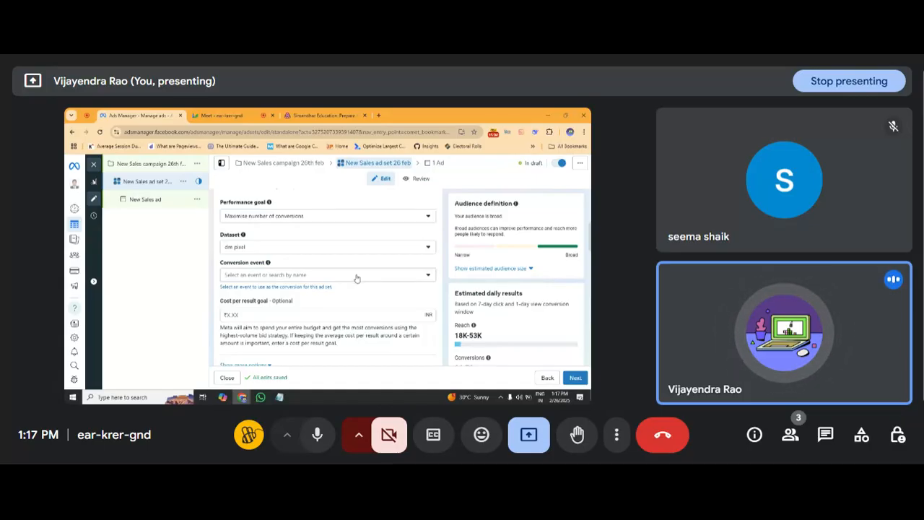
pyautogui.scroll(-3, 356, 278)
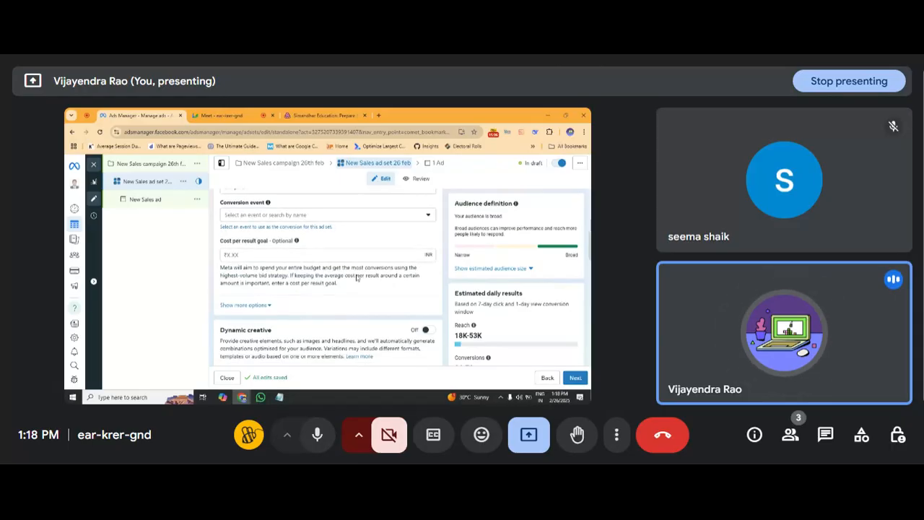
pyautogui.scroll(-5, 356, 278)
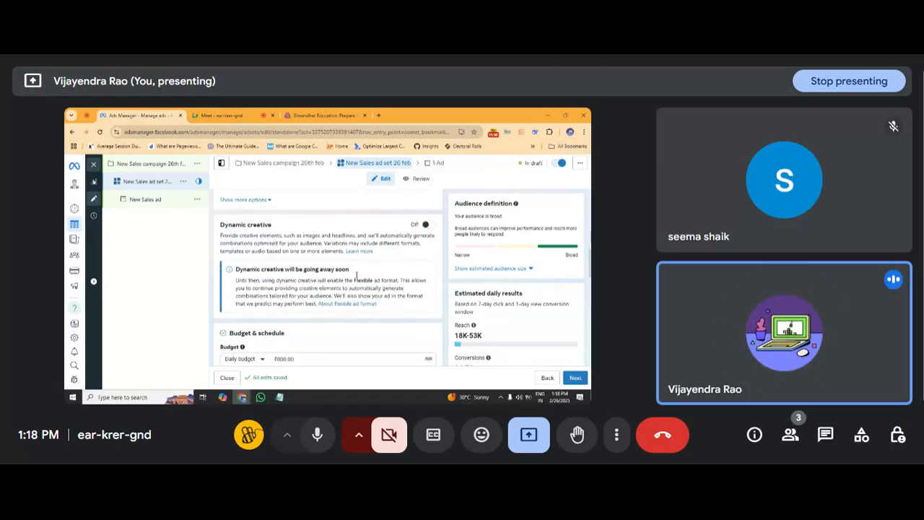
pyautogui.scroll(-1, 355, 274)
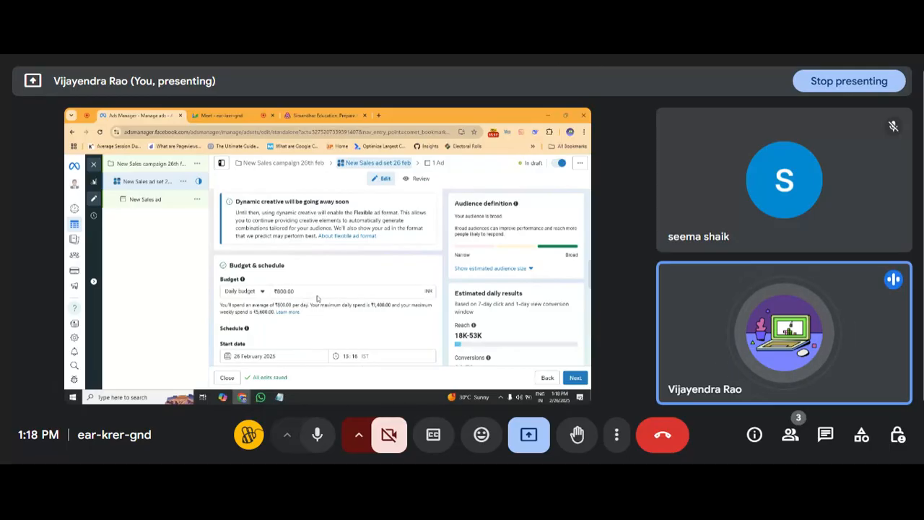
pyautogui.scroll(-2, 317, 298)
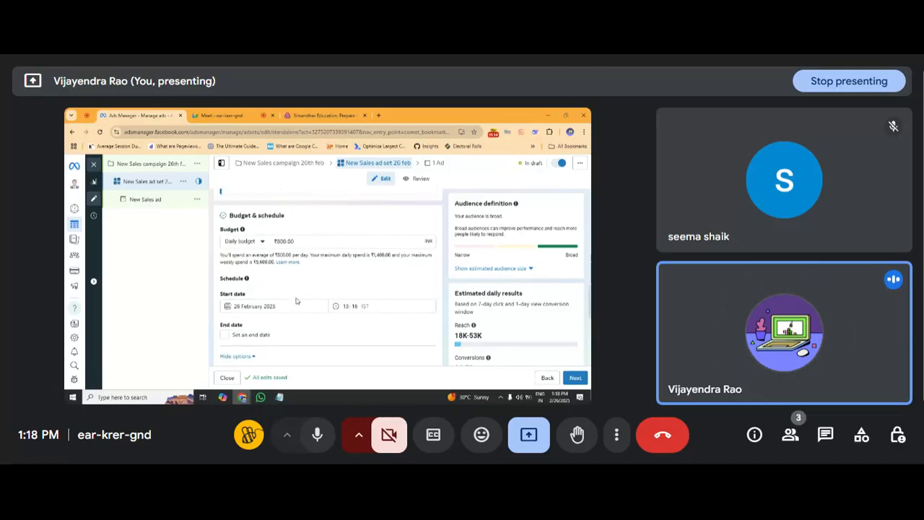
pyautogui.scroll(-1, 334, 307)
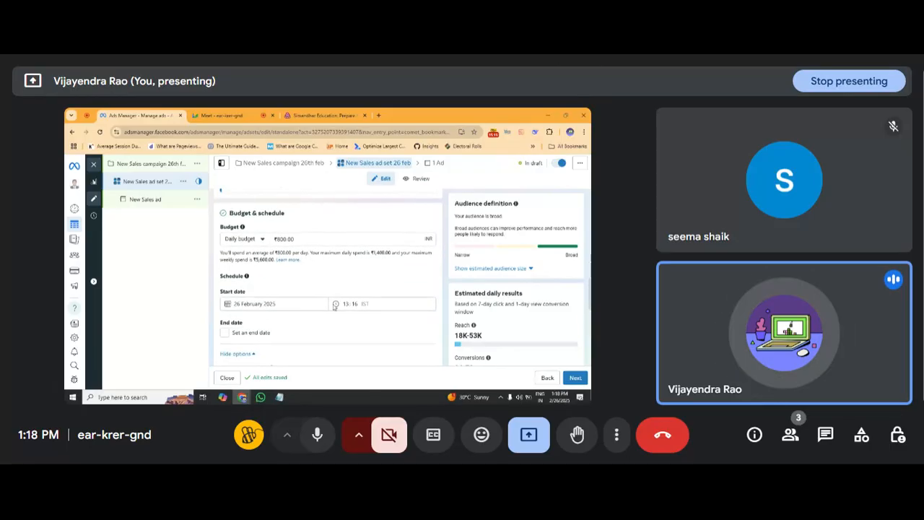
pyautogui.scroll(-8, 334, 306)
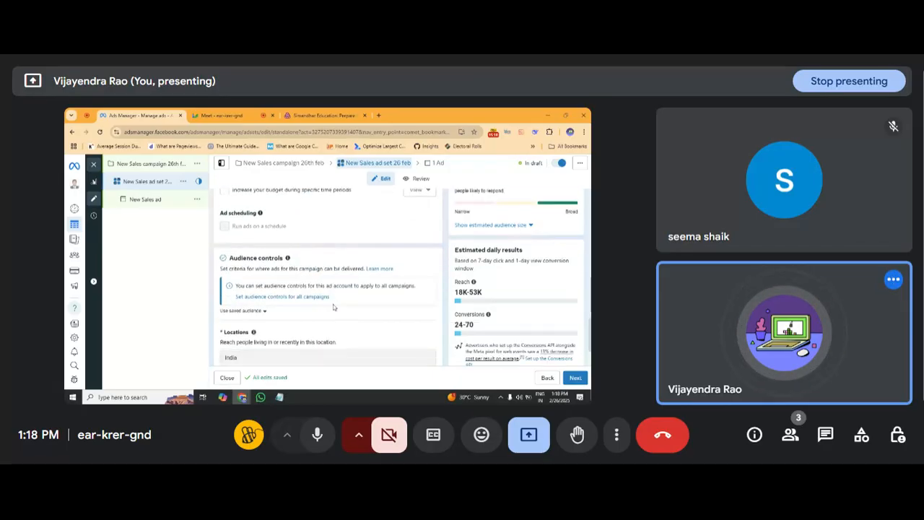
pyautogui.scroll(-2, 334, 306)
pyautogui.scroll(-2, 334, 307)
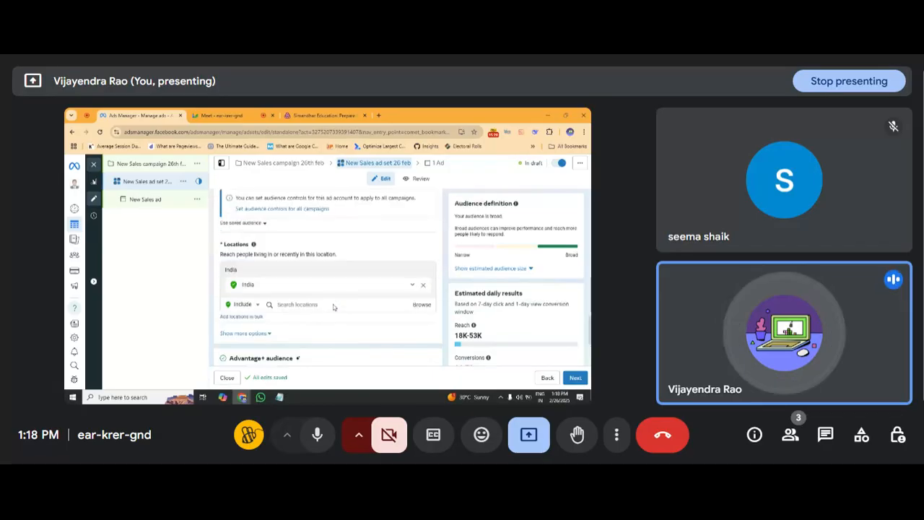
# Step: Switch the ad set from Advantage+ audience to the original audience options and confirm the use of the original audience
pyautogui.scroll(-1, 334, 307)
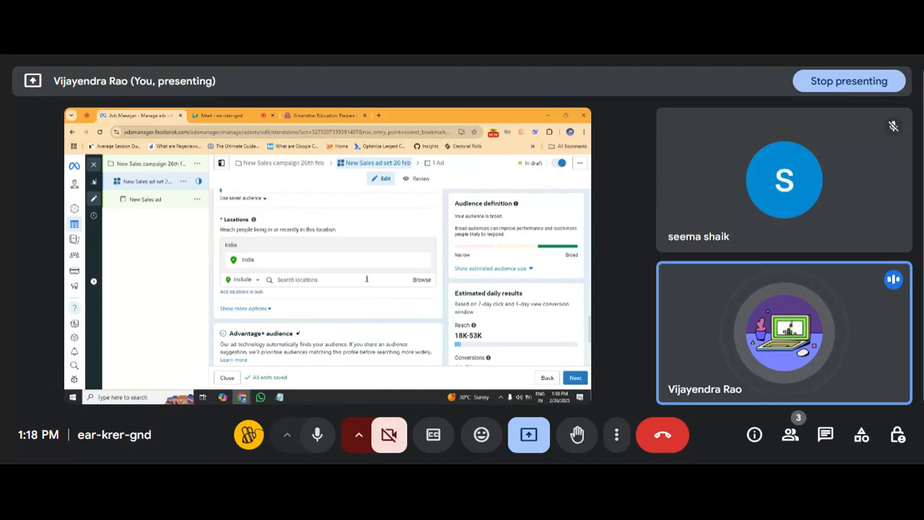
pyautogui.scroll(-2, 365, 283)
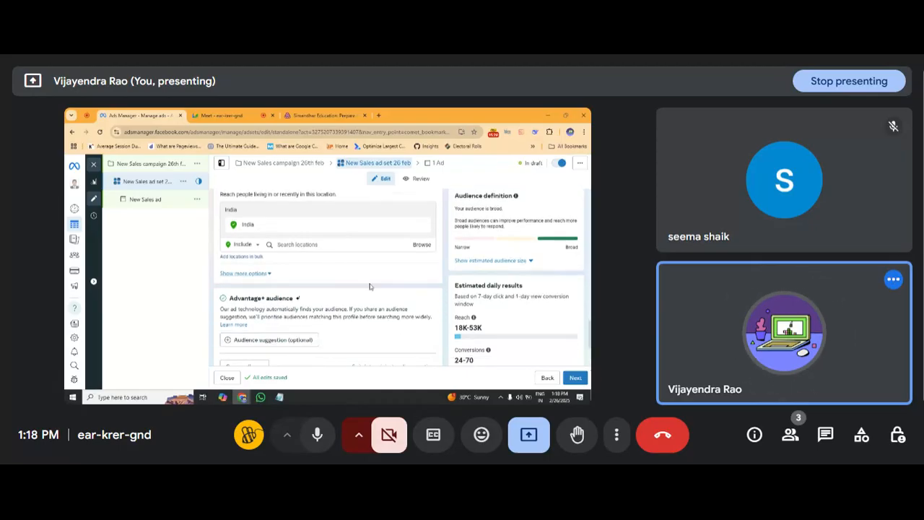
pyautogui.scroll(-1, 369, 312)
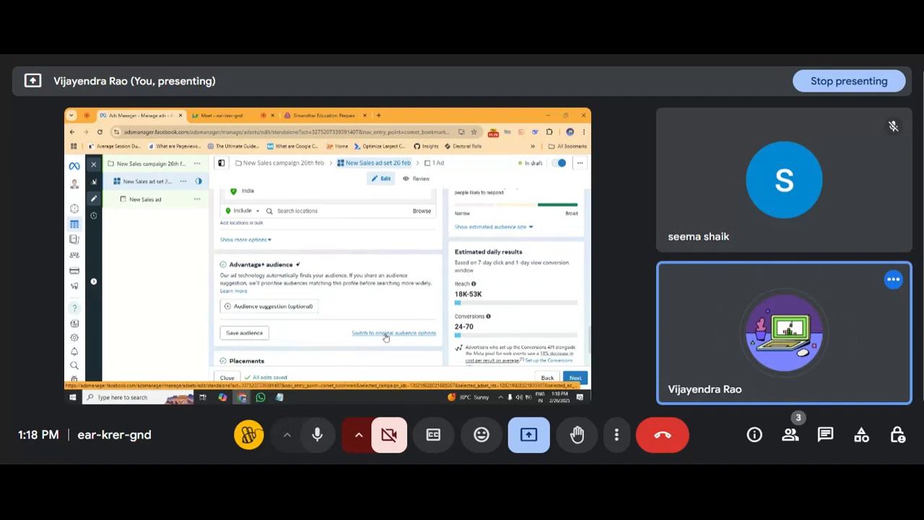
pyautogui.click(386, 334)
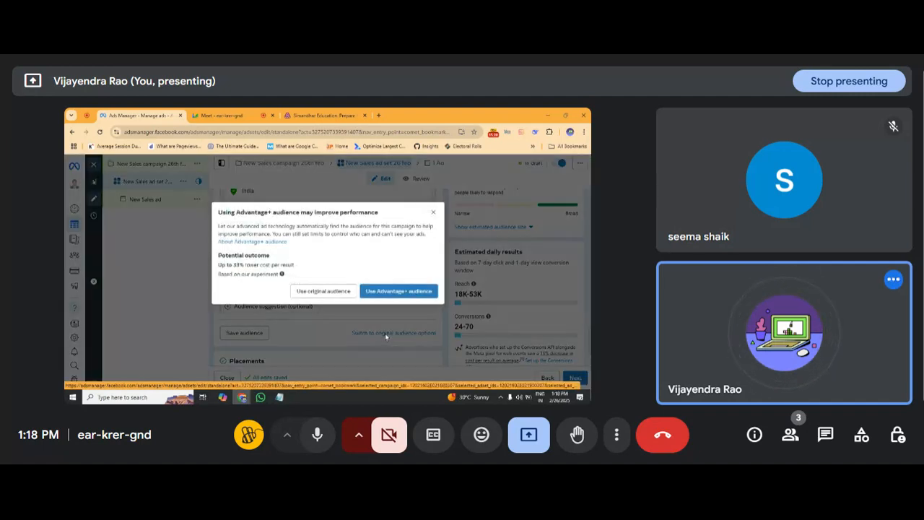
pyautogui.click(330, 291)
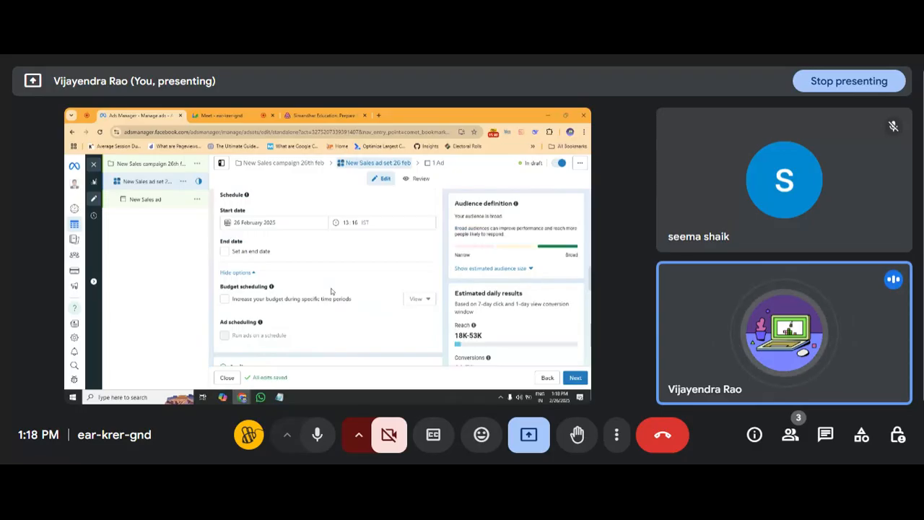
# Step: Examine the original audience settings: custom audiences, locations, age, gender, detailed targeting and languages, plus the placements
pyautogui.scroll(-1, 347, 268)
pyautogui.scroll(-5, 347, 268)
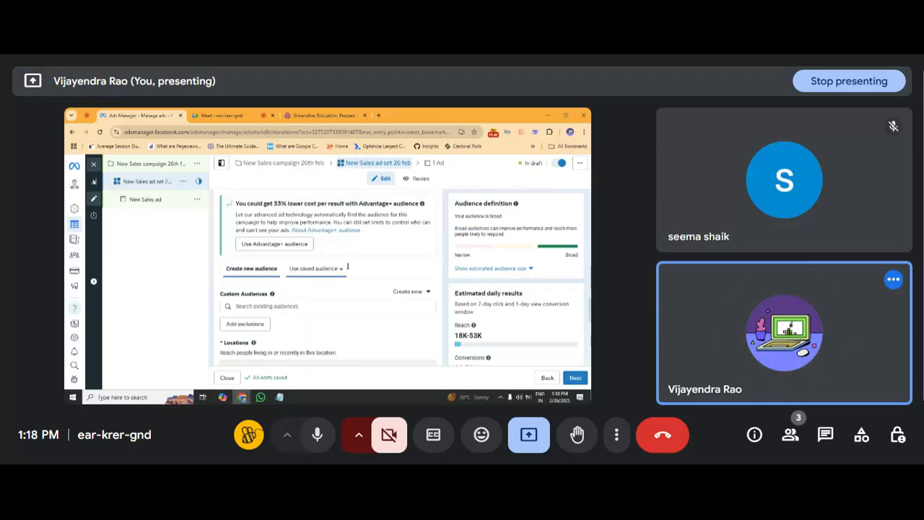
pyautogui.scroll(-5, 347, 267)
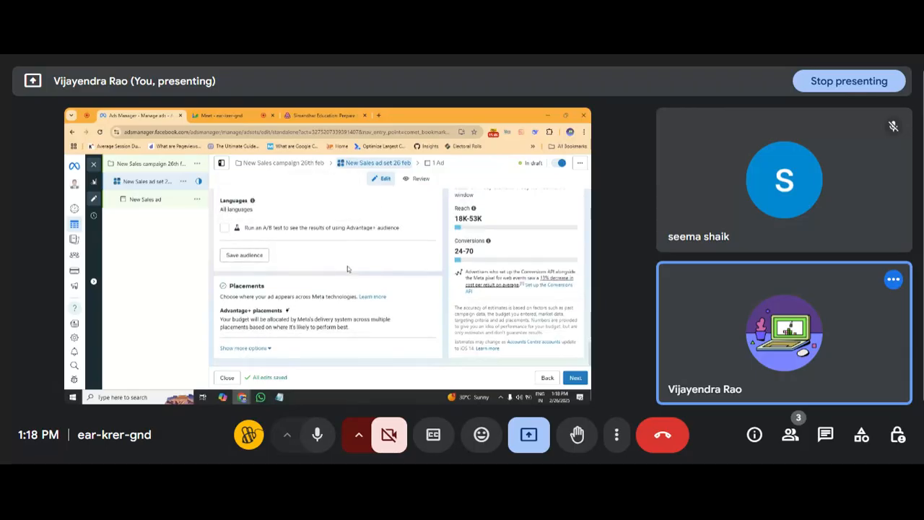
pyautogui.scroll(3, 347, 267)
pyautogui.scroll(2, 347, 267)
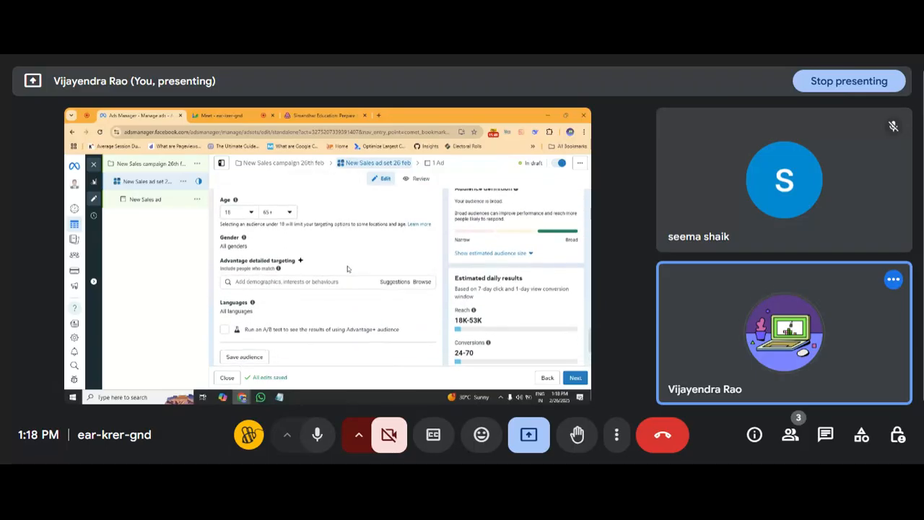
pyautogui.scroll(2, 347, 265)
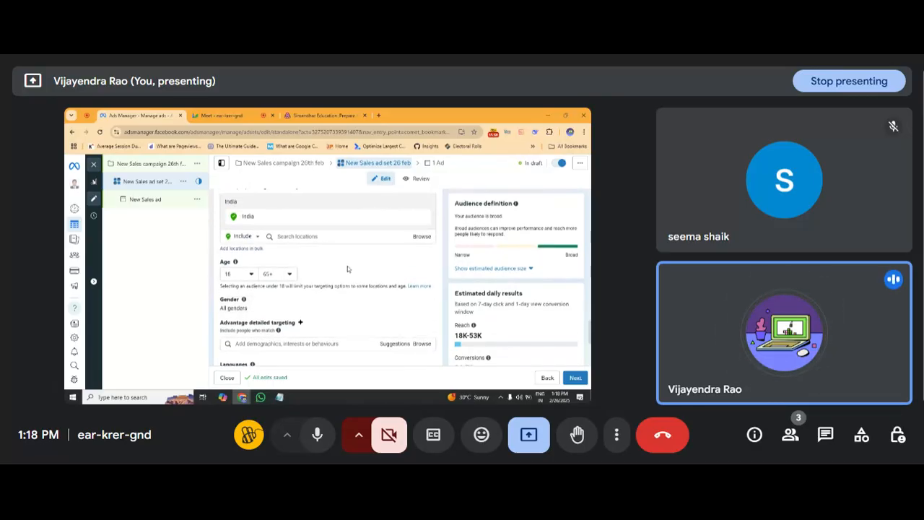
pyautogui.scroll(-1, 347, 266)
pyautogui.scroll(-1, 347, 266)
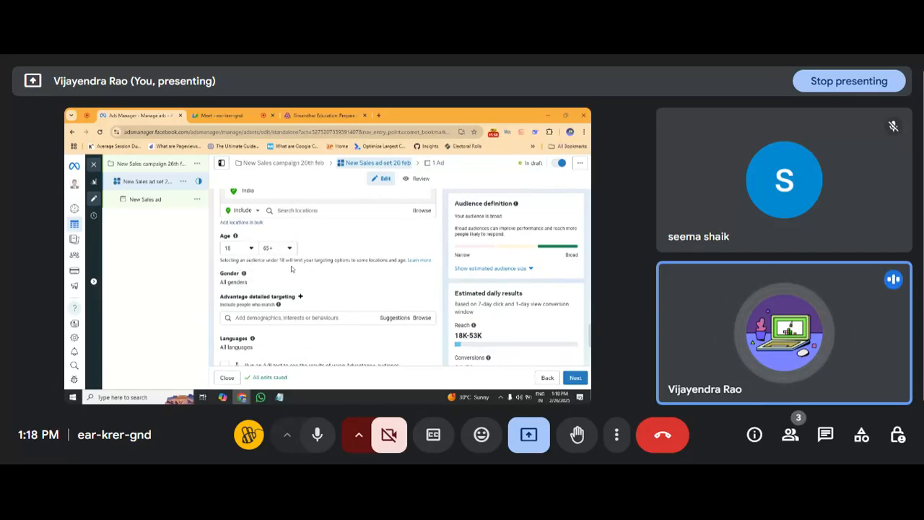
# Step: Add the additional interest "graduate" to the ad set's detailed targeting
pyautogui.scroll(-1, 292, 291)
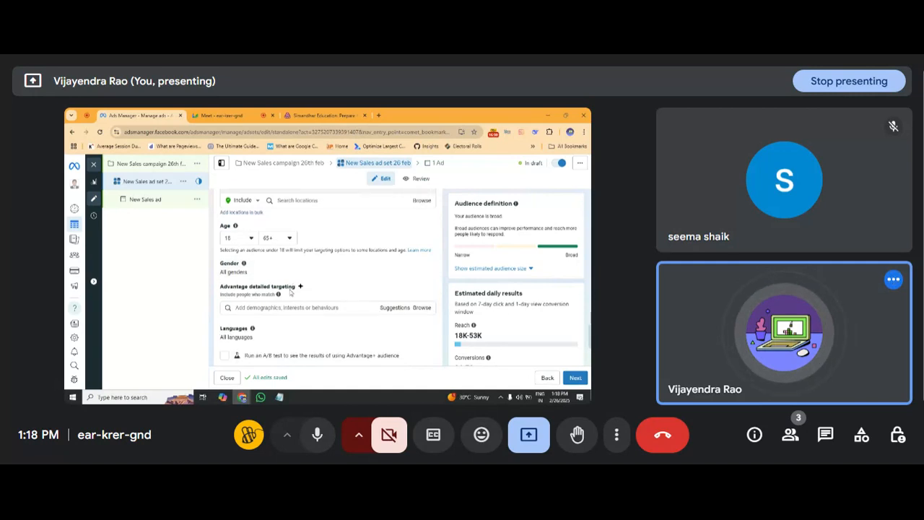
pyautogui.scroll(-2, 293, 292)
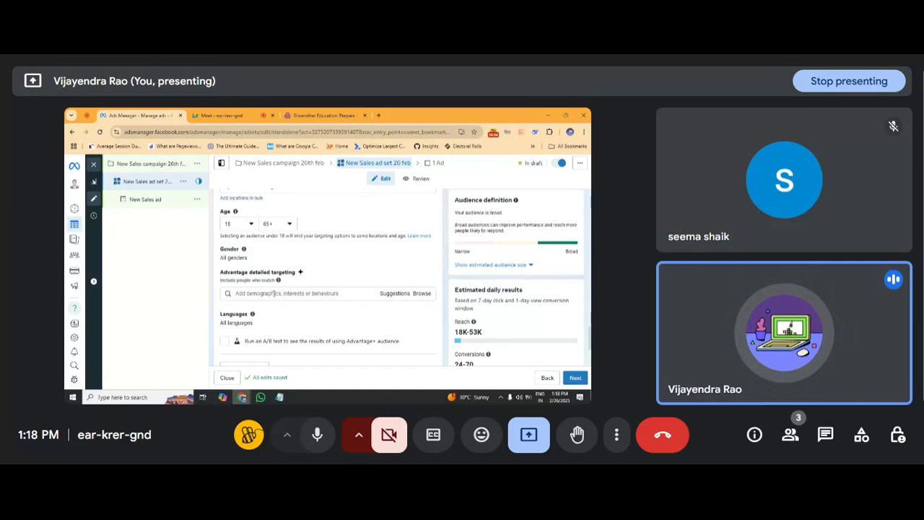
pyautogui.click(273, 293)
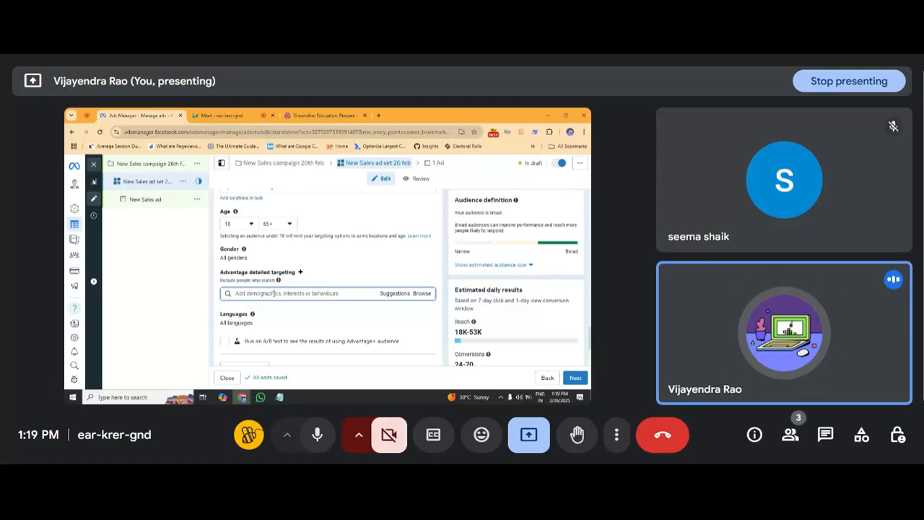
pyautogui.write('gra')
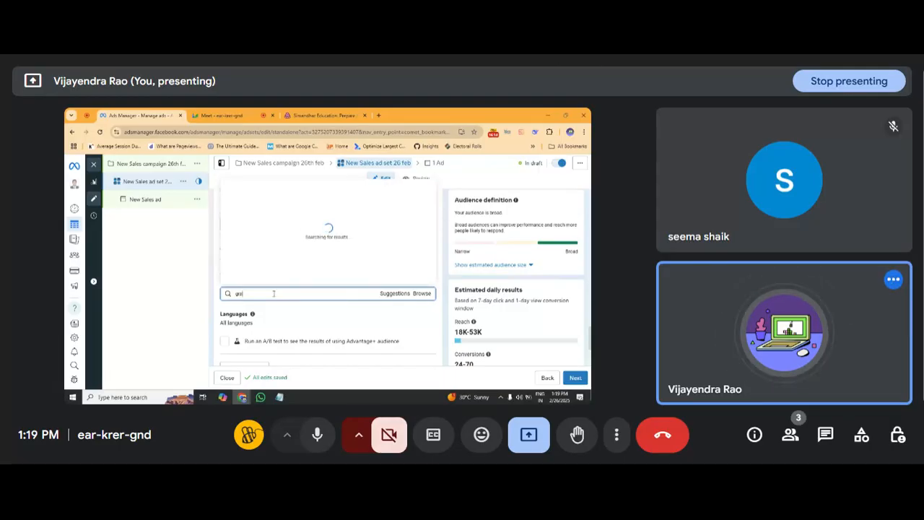
pyautogui.write('duates')
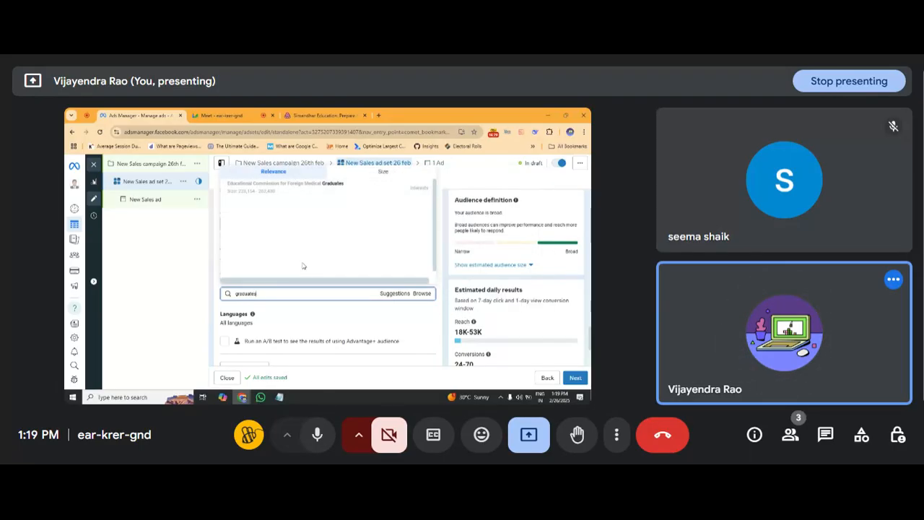
pyautogui.press('BackSpace')
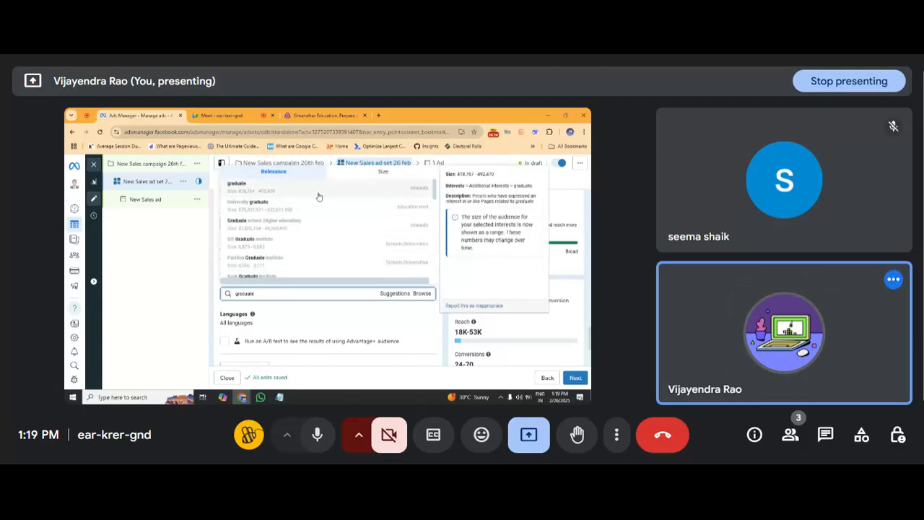
pyautogui.click(318, 196)
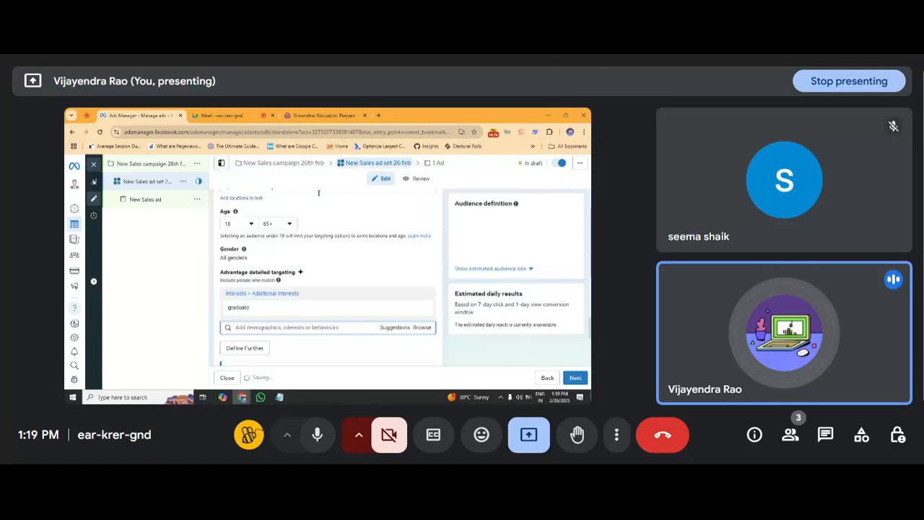
# Step: Look through the suggested detailed targeting options related to the graduate interest, without adding any
pyautogui.click(397, 327)
pyautogui.scroll(-5, 339, 323)
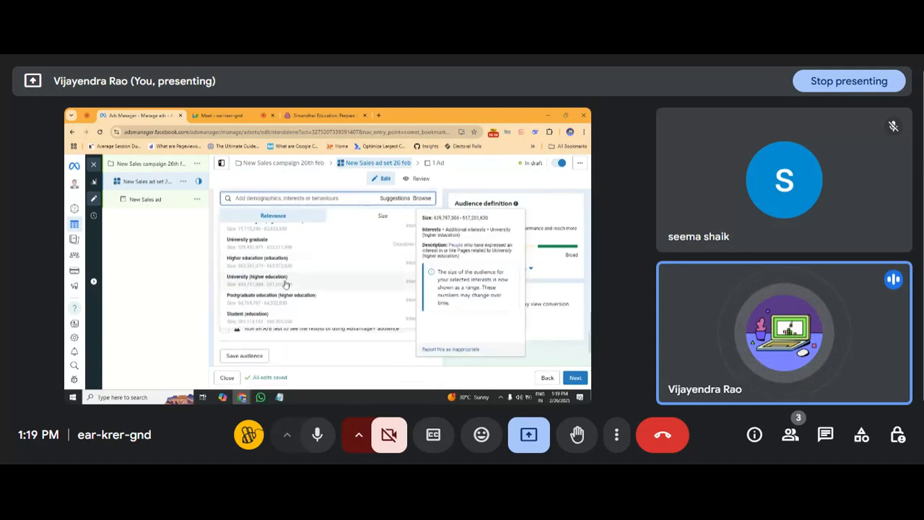
pyautogui.scroll(-1, 286, 310)
pyautogui.scroll(-2, 286, 311)
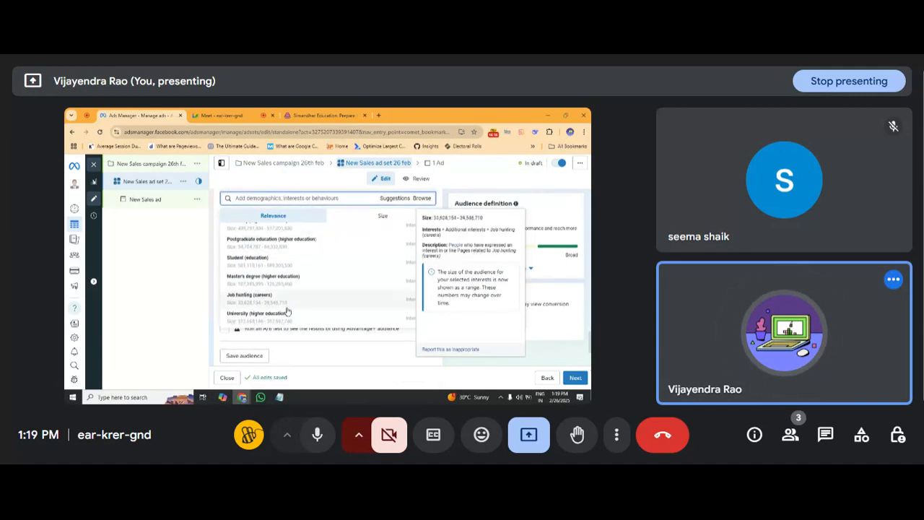
pyautogui.scroll(3, 286, 293)
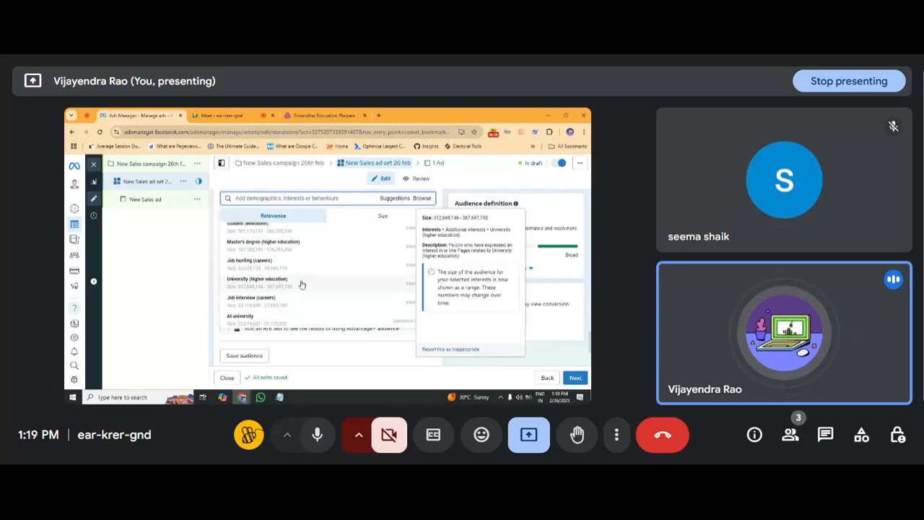
pyautogui.click(202, 279)
pyautogui.scroll(-1, 267, 292)
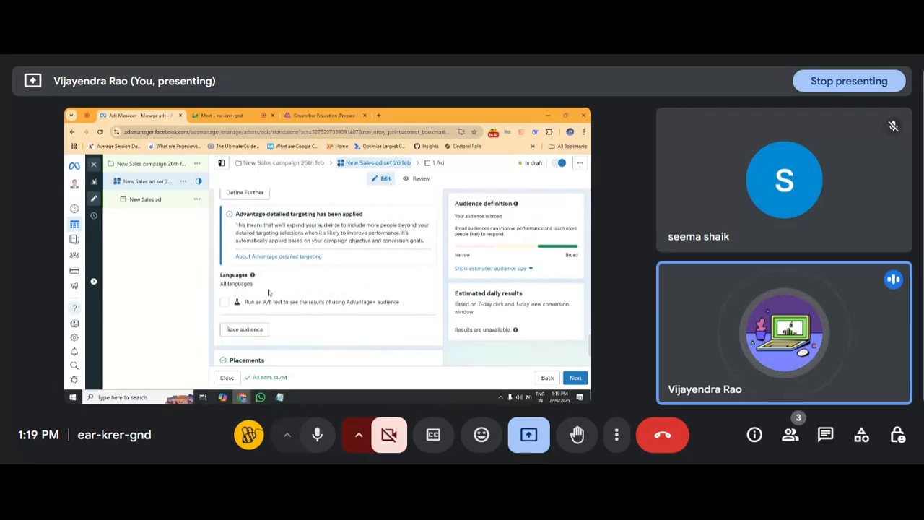
# Step: Expand the additional placement options and examine the brand safety and suitability settings
pyautogui.scroll(-3, 267, 291)
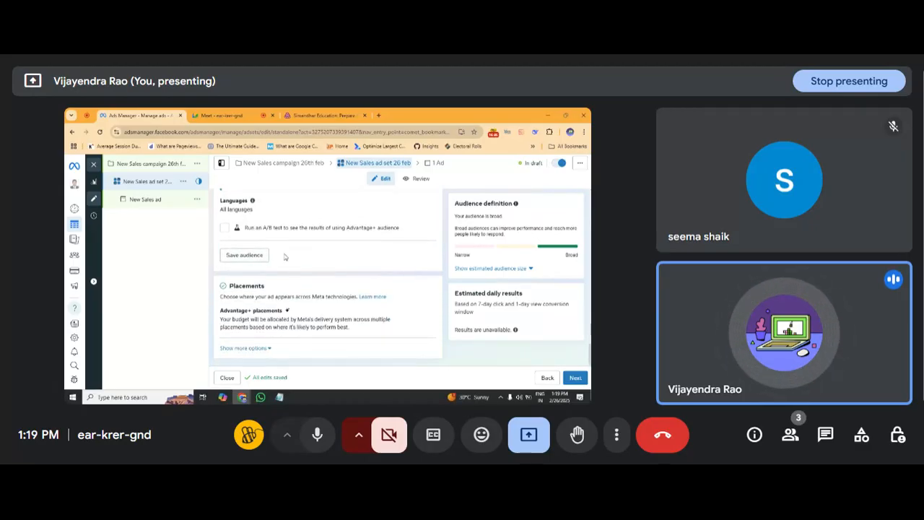
pyautogui.click(260, 349)
pyautogui.scroll(-2, 260, 349)
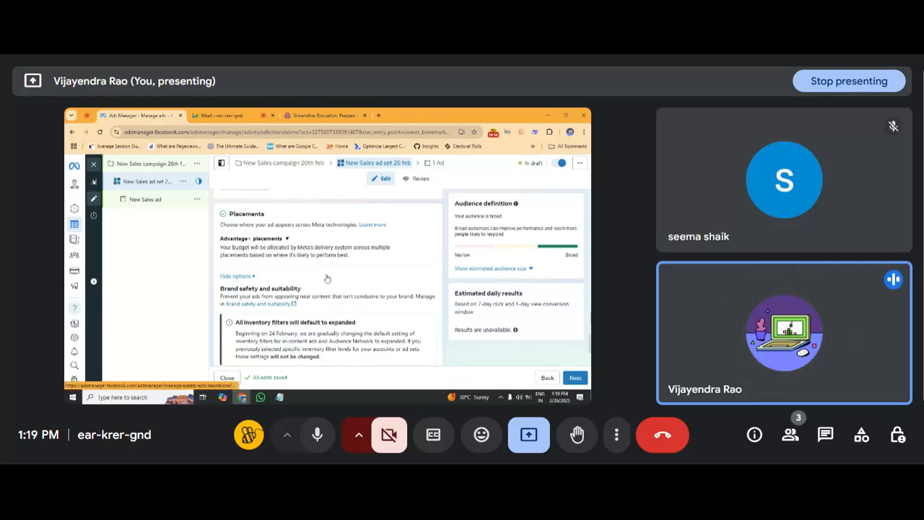
pyautogui.scroll(-2, 326, 280)
pyautogui.scroll(-1, 327, 277)
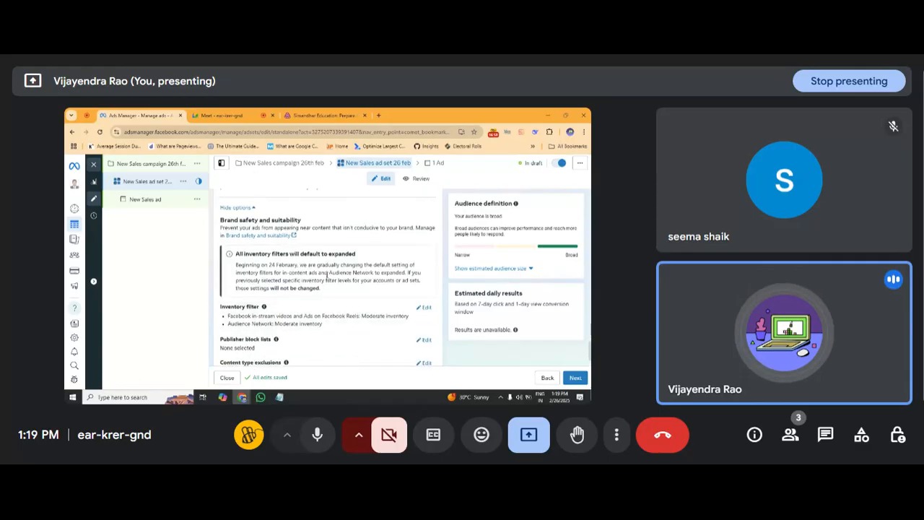
# Step: Switch the ad set to manual placements and exclude the Audience Network and Messenger platforms
pyautogui.scroll(4, 326, 278)
pyautogui.scroll(-2, 326, 278)
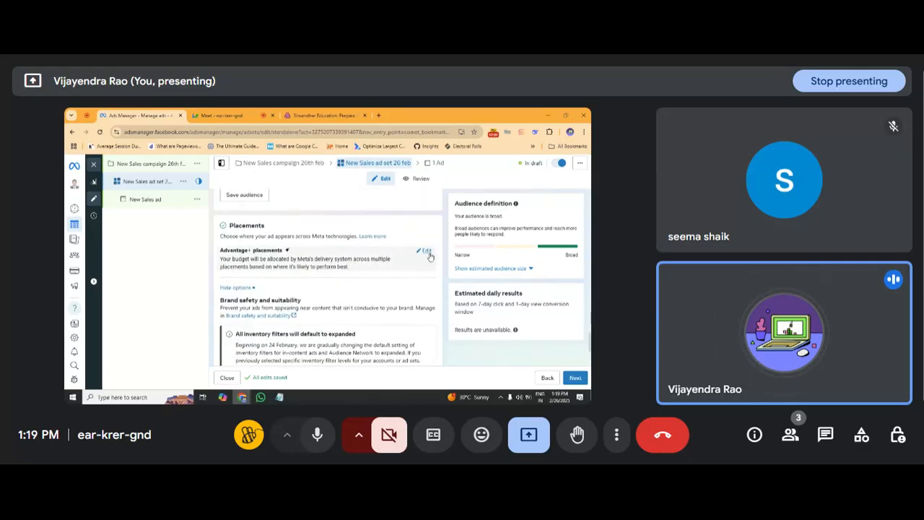
pyautogui.click(426, 251)
pyautogui.scroll(-1, 361, 311)
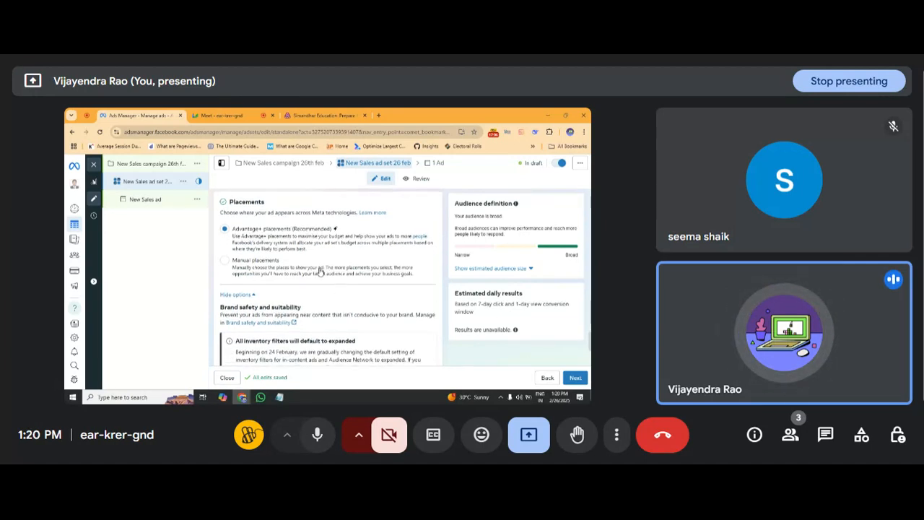
pyautogui.click(320, 271)
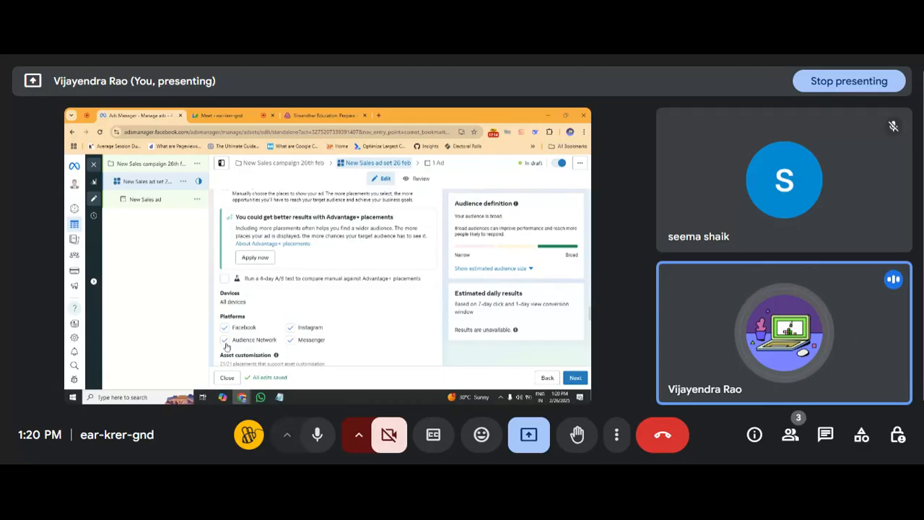
pyautogui.click(225, 342)
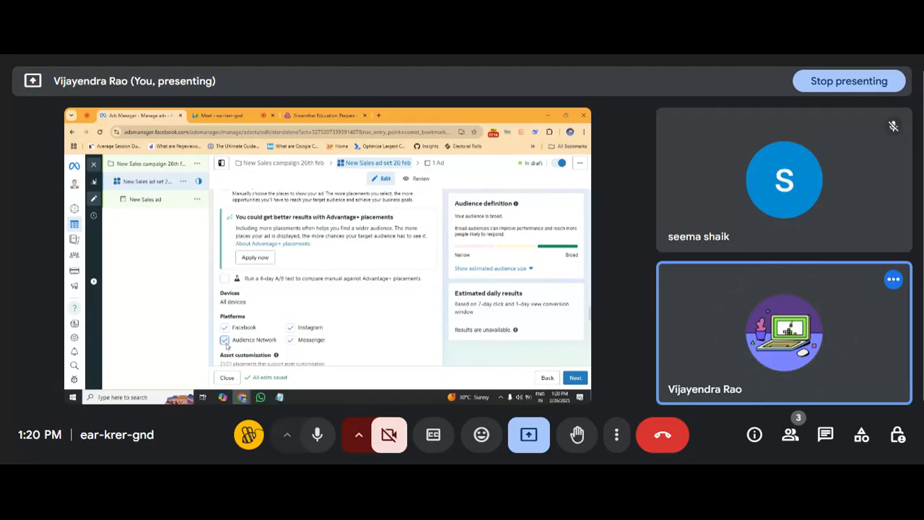
pyautogui.click(292, 342)
pyautogui.scroll(-1, 375, 322)
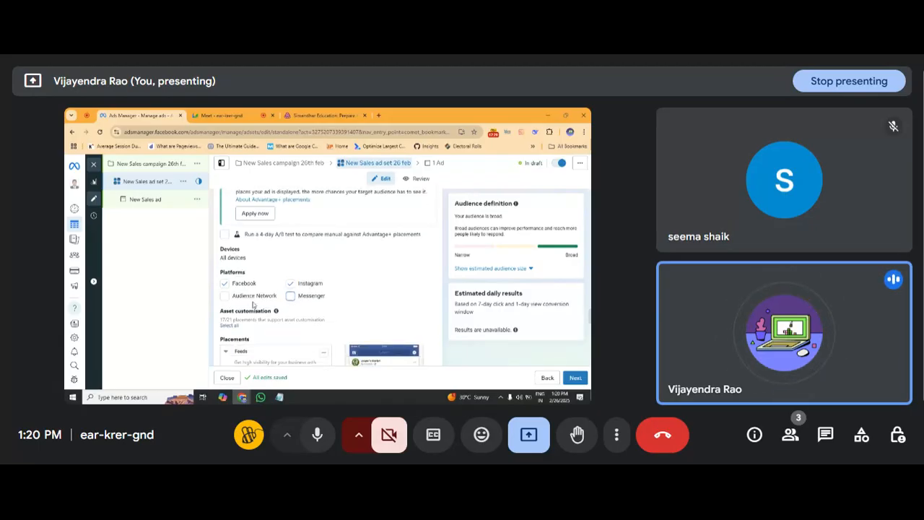
# Step: Examine the individual placements under feeds, stories and reels, search results, messages, and apps and sites
pyautogui.scroll(-2, 307, 314)
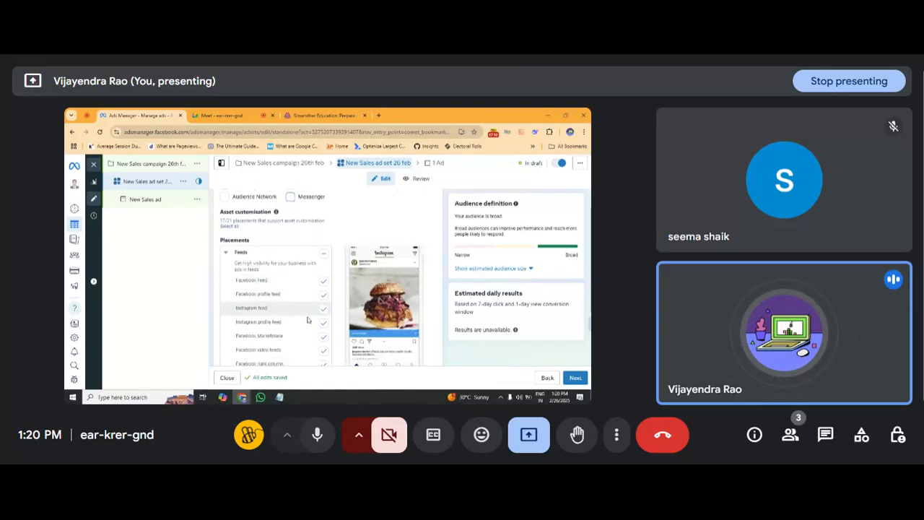
pyautogui.scroll(-1, 306, 354)
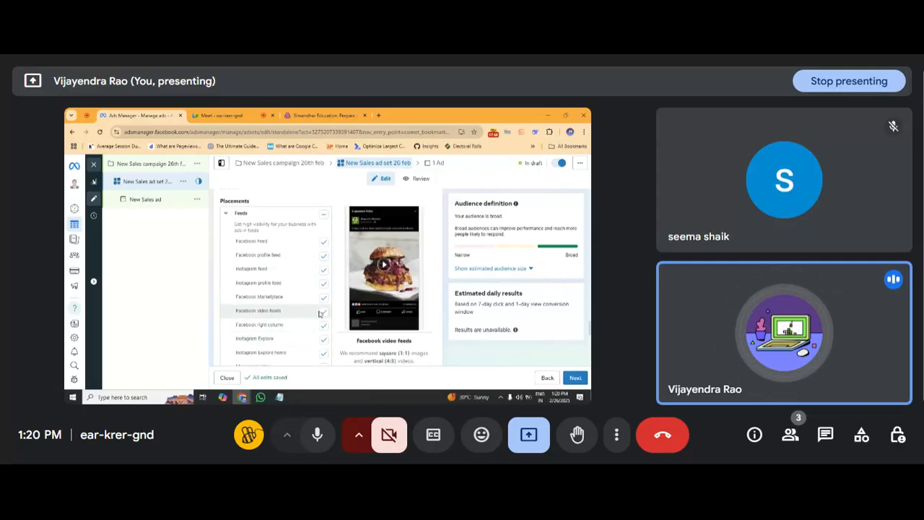
pyautogui.scroll(-3, 303, 340)
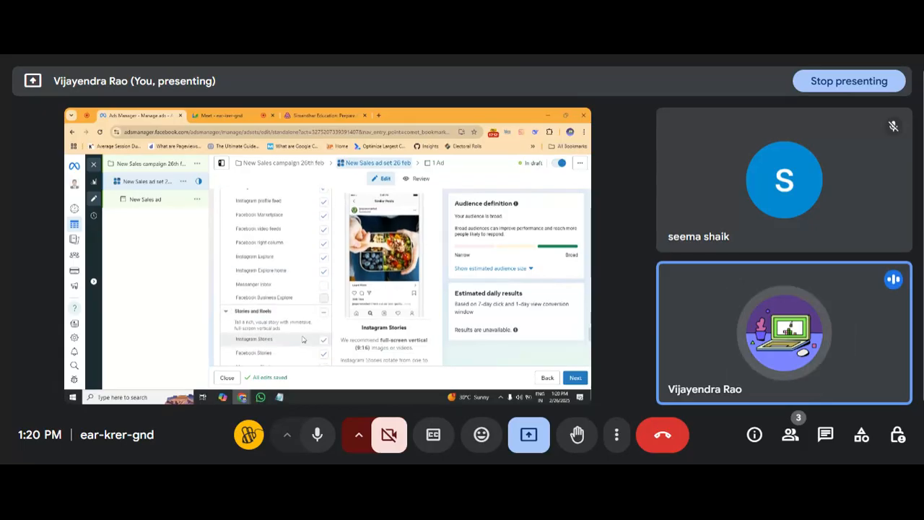
pyautogui.scroll(-5, 303, 340)
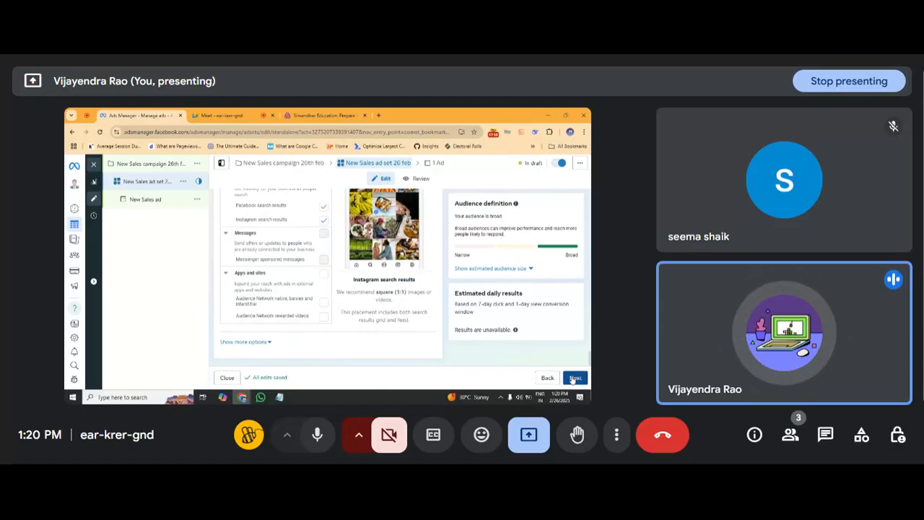
# Step: Proceed to the ad level and rename the ad as New Sales ad 26th feb
pyautogui.click(575, 379)
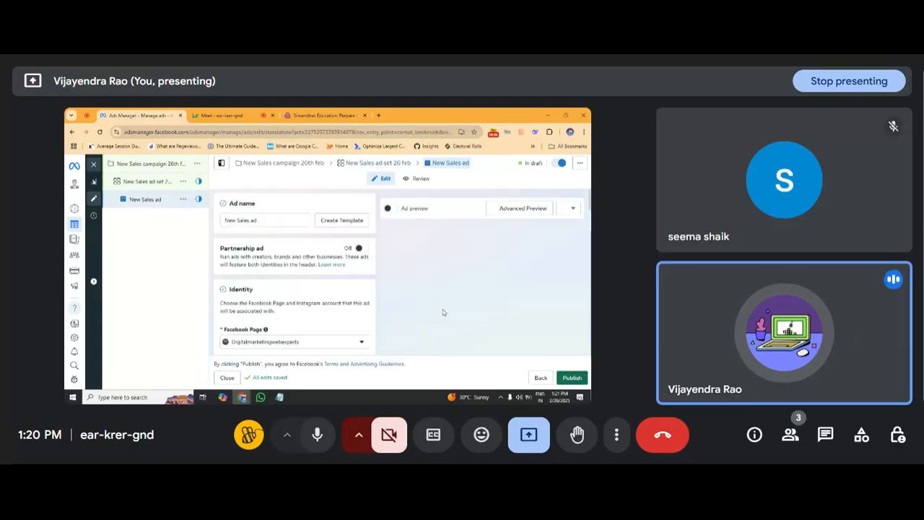
pyautogui.click(279, 220)
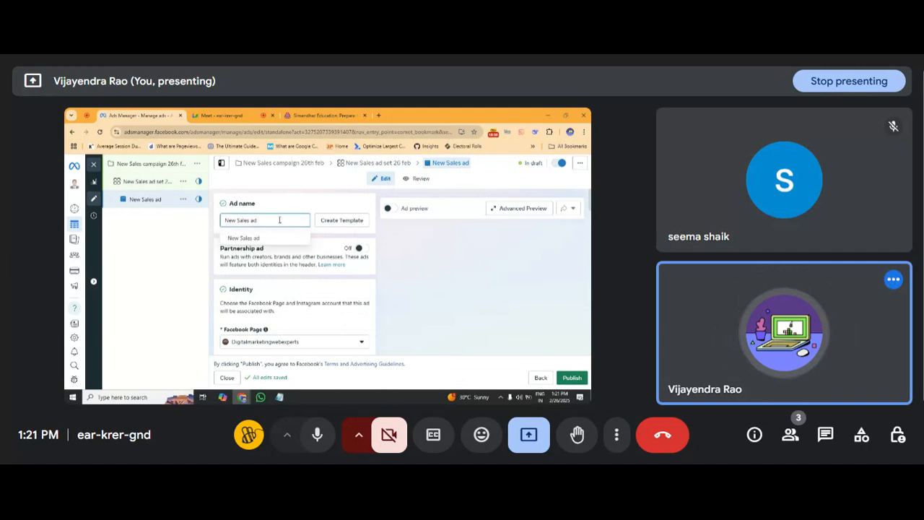
pyautogui.write('26th')
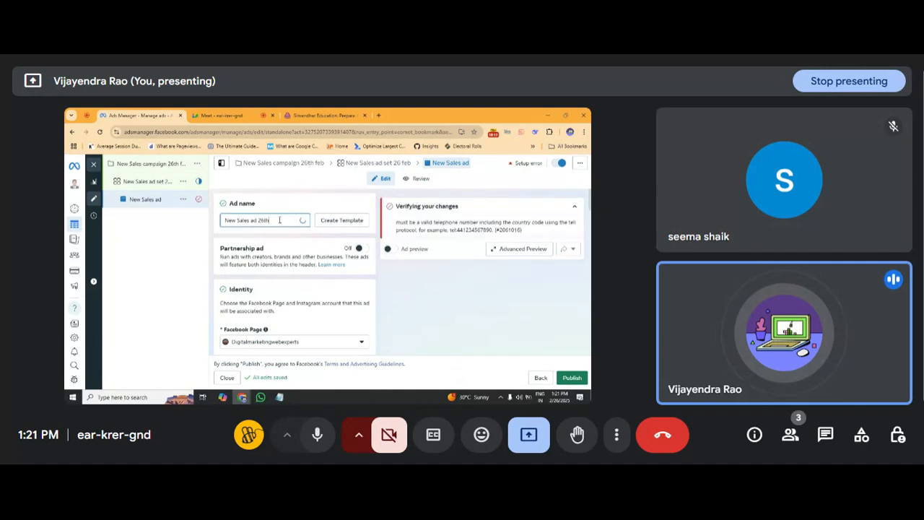
pyautogui.write(' feb')
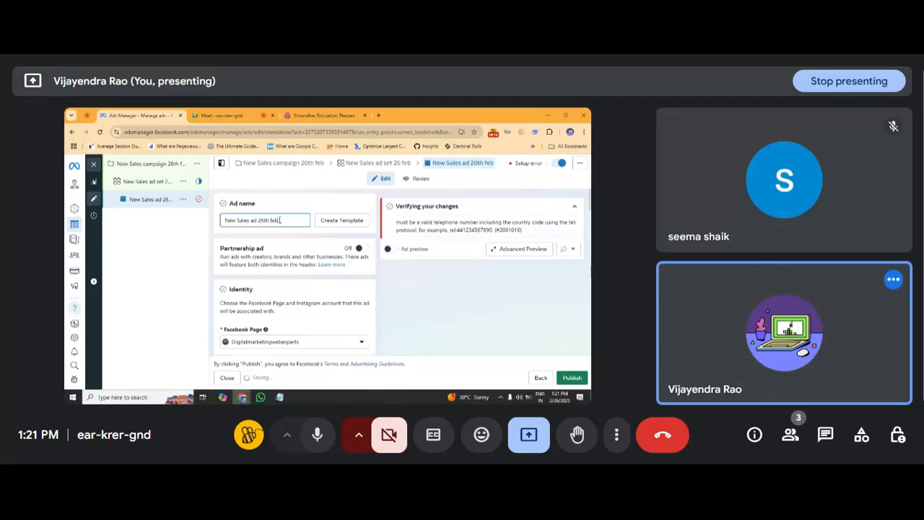
# Step: Examine the ad's Facebook Page, available Instagram accounts, ad setup choices, media setup and format options
pyautogui.scroll(-3, 298, 274)
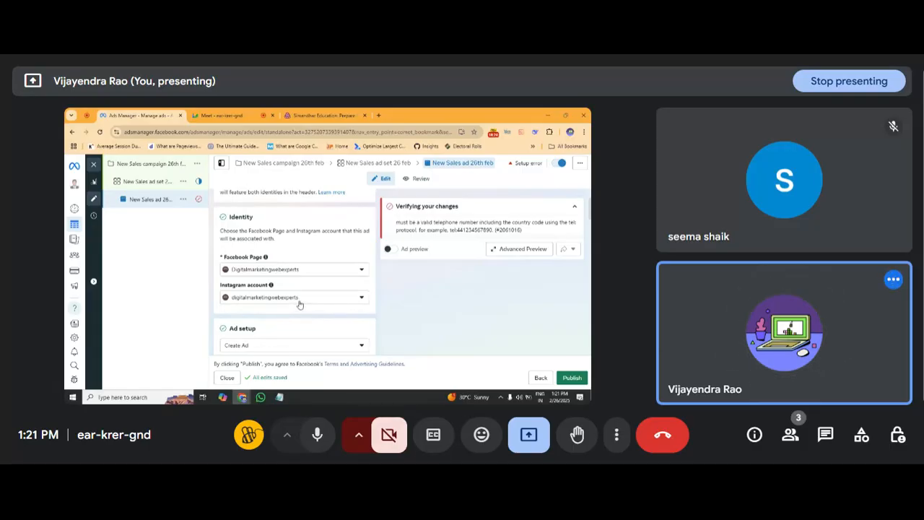
pyautogui.click(299, 304)
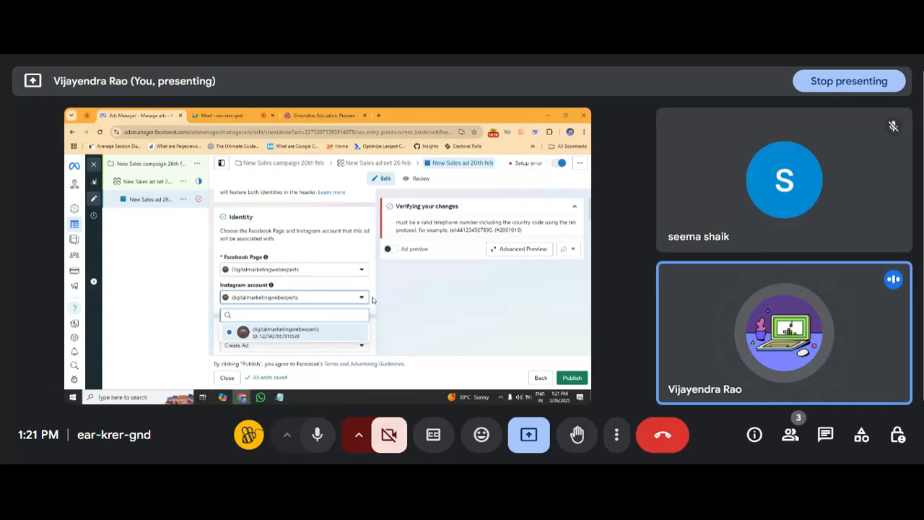
pyautogui.click(392, 305)
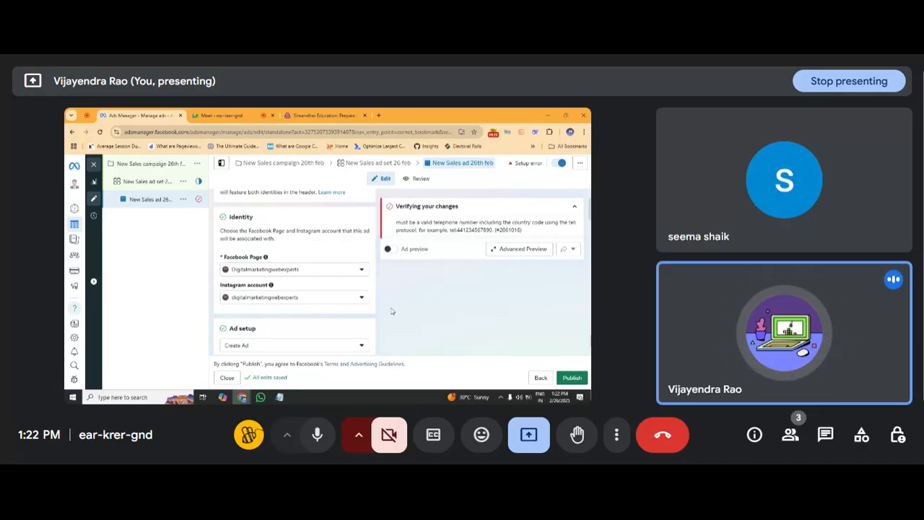
pyautogui.scroll(-2, 347, 327)
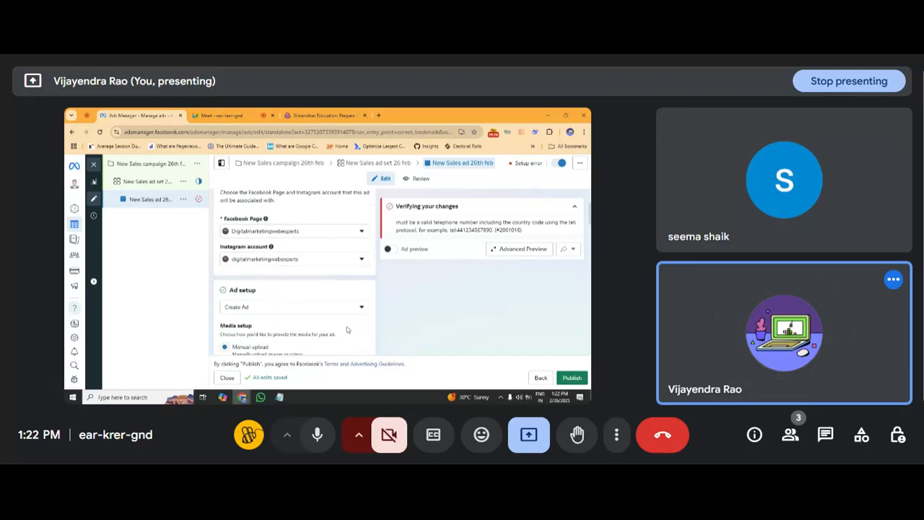
pyautogui.scroll(-3, 346, 330)
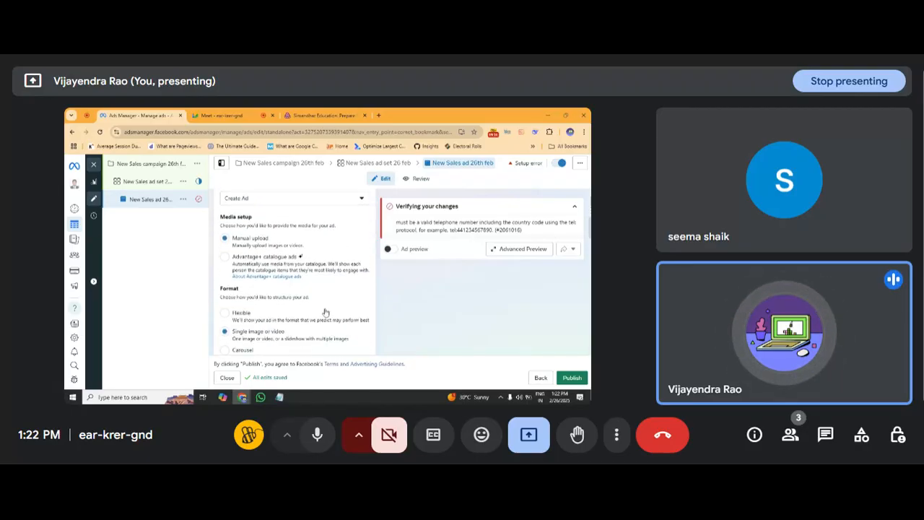
pyautogui.click(315, 204)
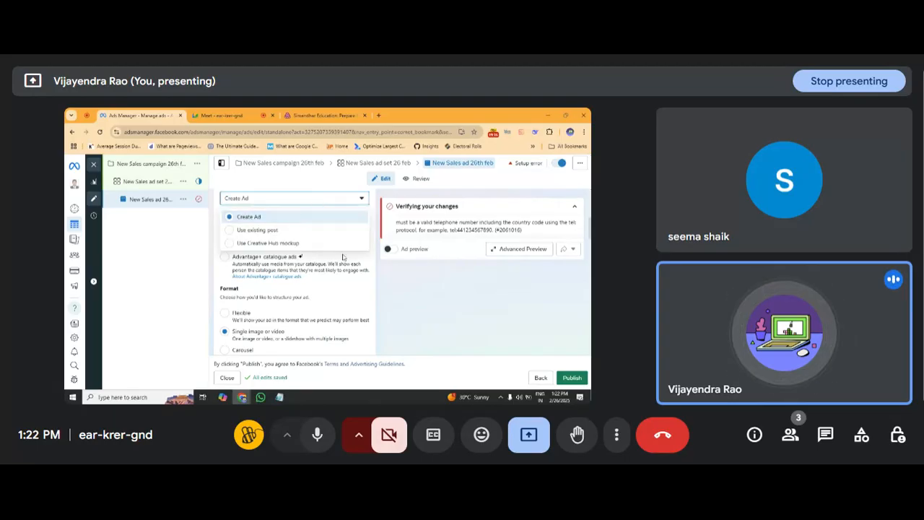
pyautogui.scroll(-2, 394, 310)
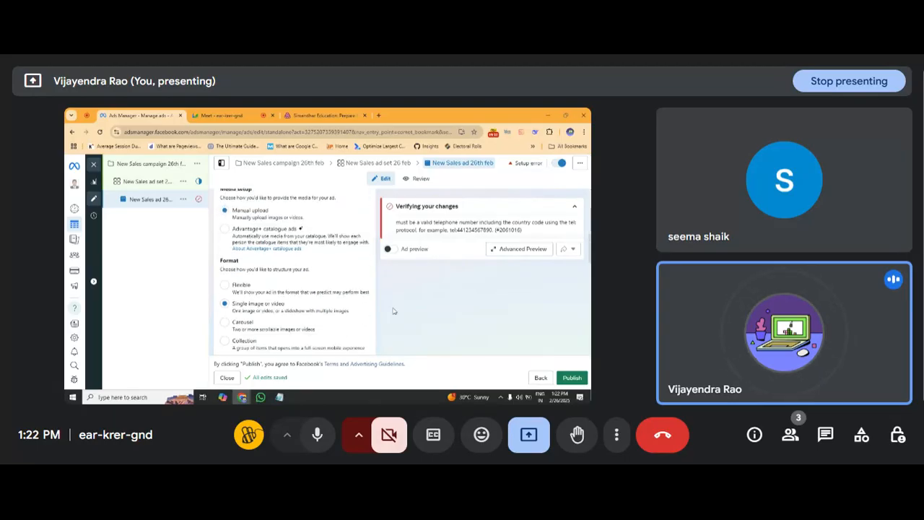
pyautogui.scroll(-1, 393, 310)
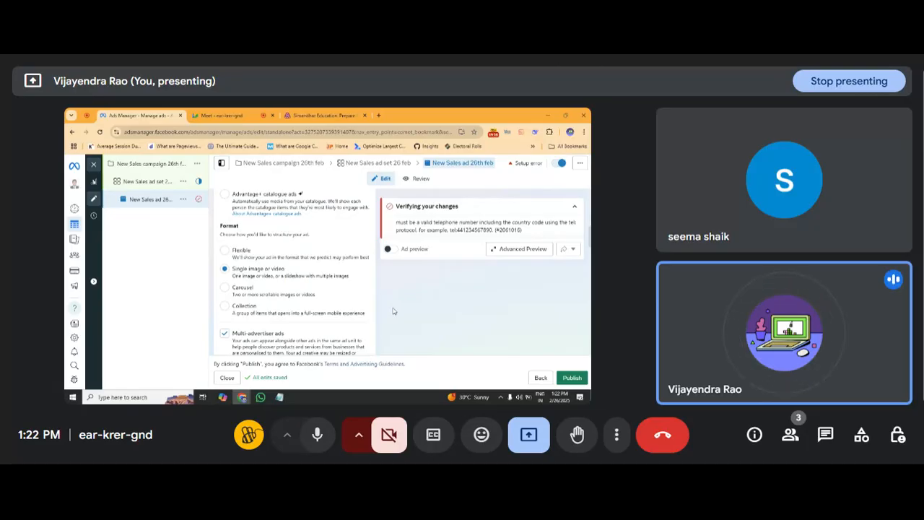
# Step: Try the Collection format for the ad and switch back to Single image or video
pyautogui.click(277, 313)
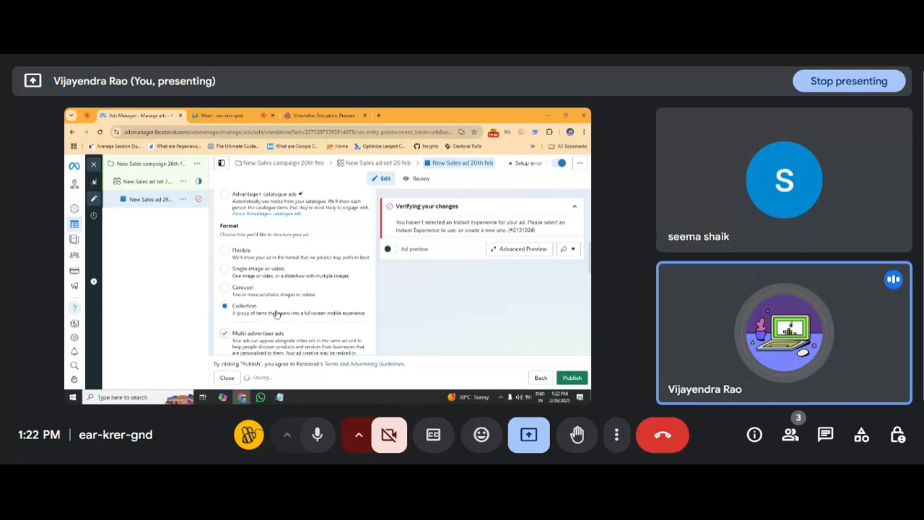
pyautogui.scroll(-3, 276, 313)
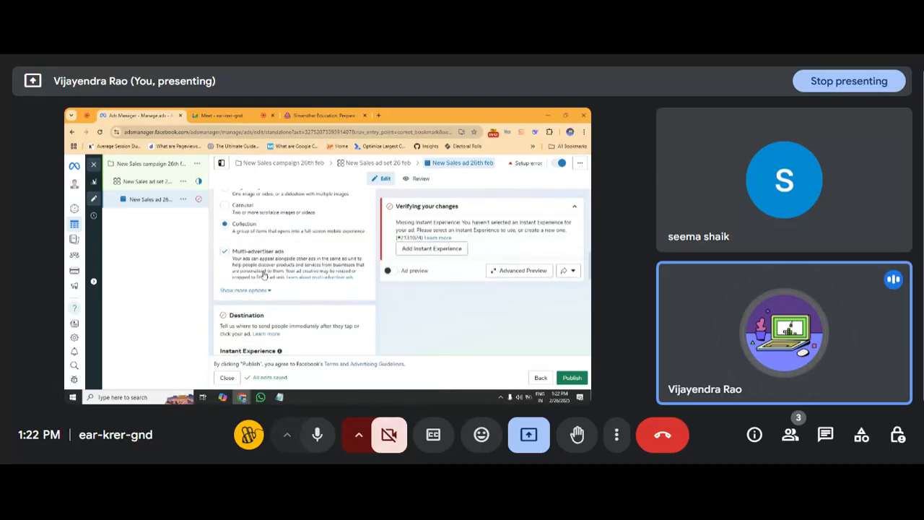
pyautogui.scroll(2, 281, 253)
pyautogui.scroll(-1, 282, 251)
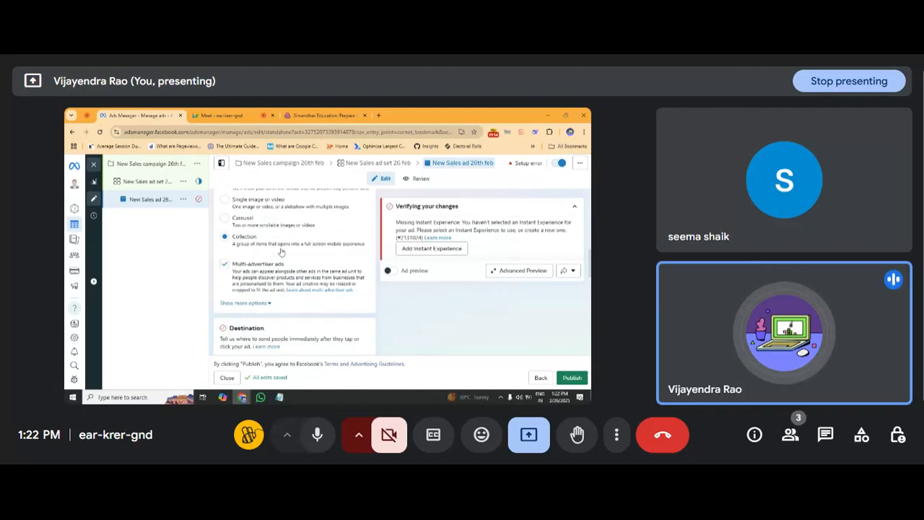
pyautogui.scroll(-5, 282, 251)
pyautogui.scroll(3, 281, 251)
pyautogui.scroll(5, 281, 251)
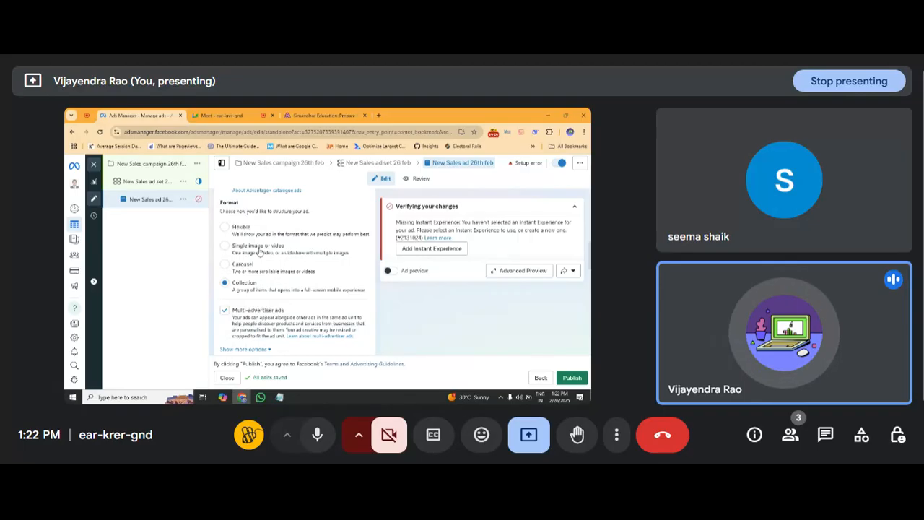
pyautogui.click(259, 247)
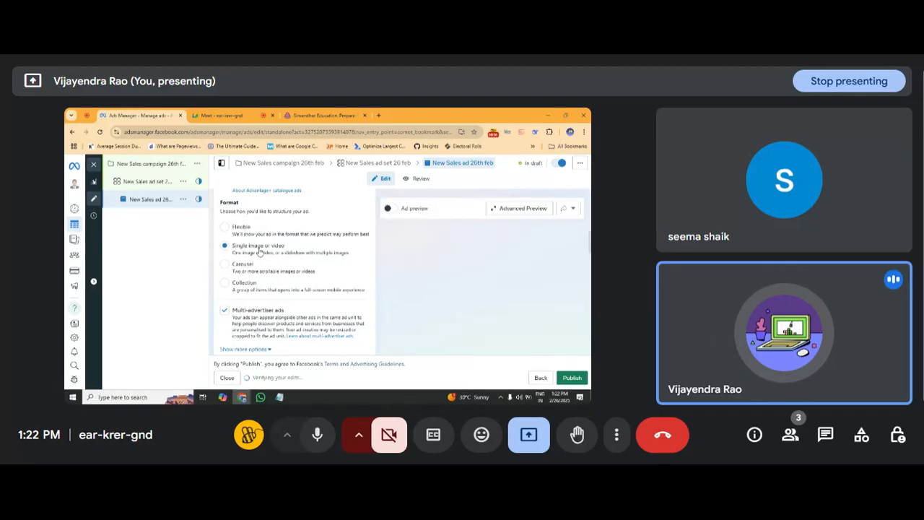
pyautogui.click(395, 214)
pyautogui.scroll(-2, 339, 283)
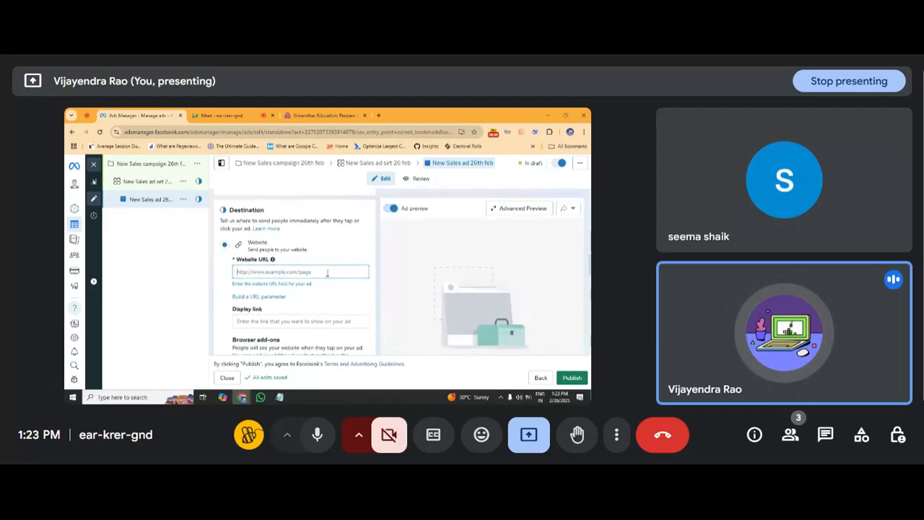
pyautogui.click(319, 114)
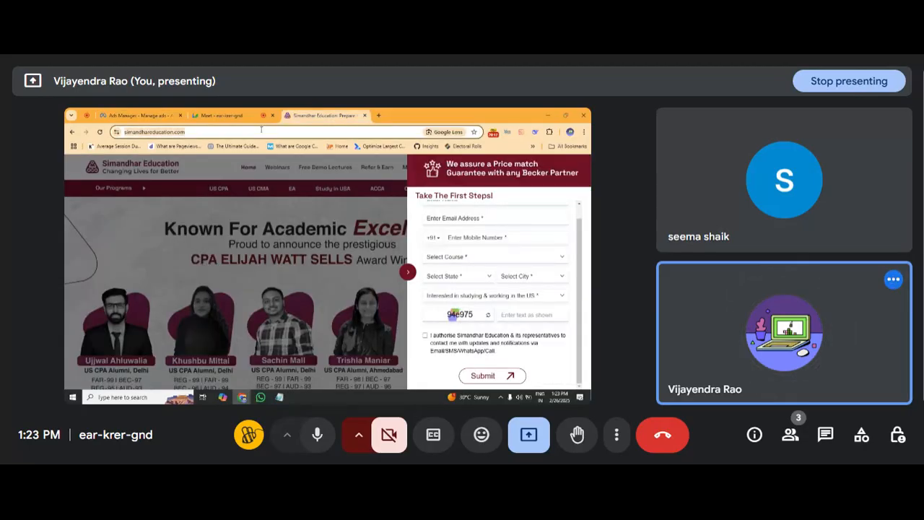
pyautogui.click(137, 114)
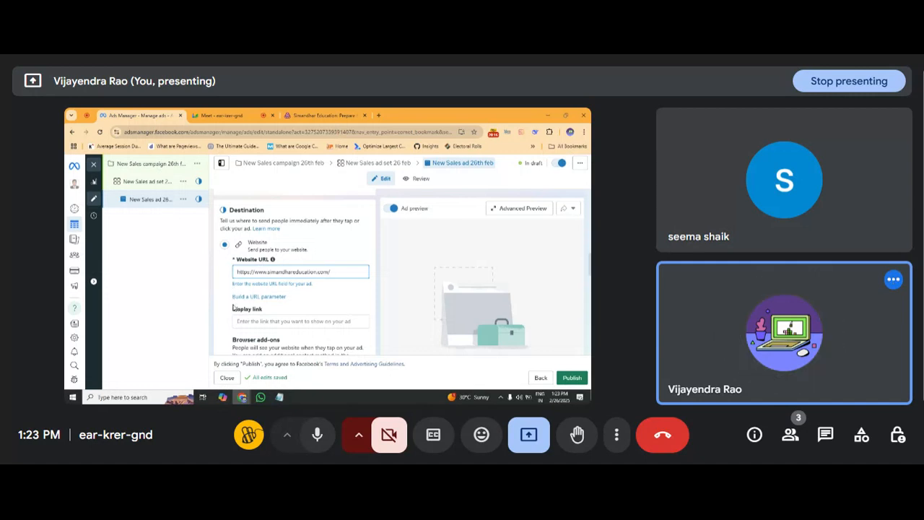
# Step: Examine the display link, browser add-ons, Instant Experience and Facebook event options in the ad's Destination section
pyautogui.scroll(-2, 232, 293)
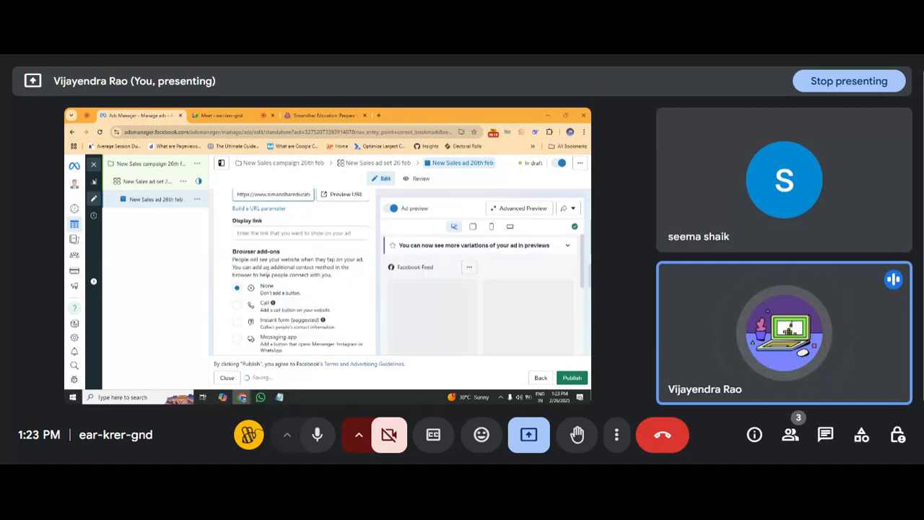
pyautogui.scroll(-1, 254, 285)
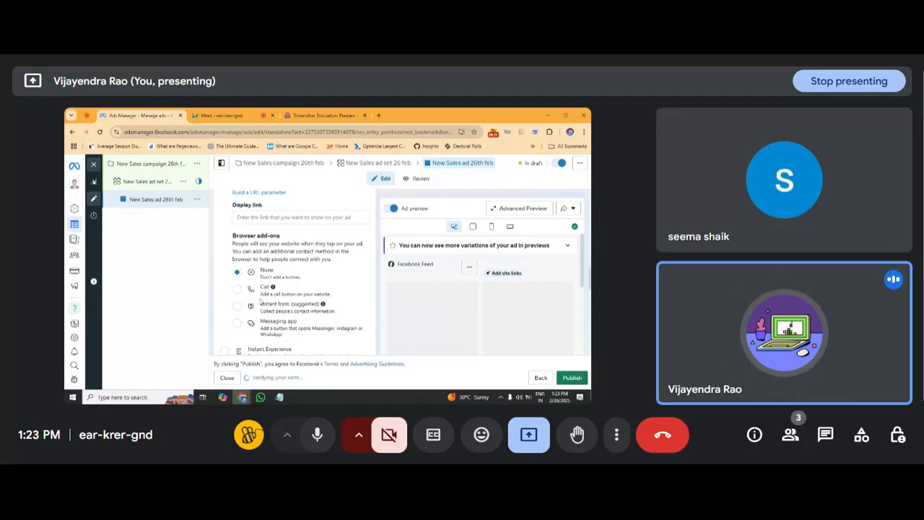
pyautogui.scroll(-4, 259, 299)
pyautogui.scroll(-2, 260, 302)
pyautogui.scroll(3, 261, 302)
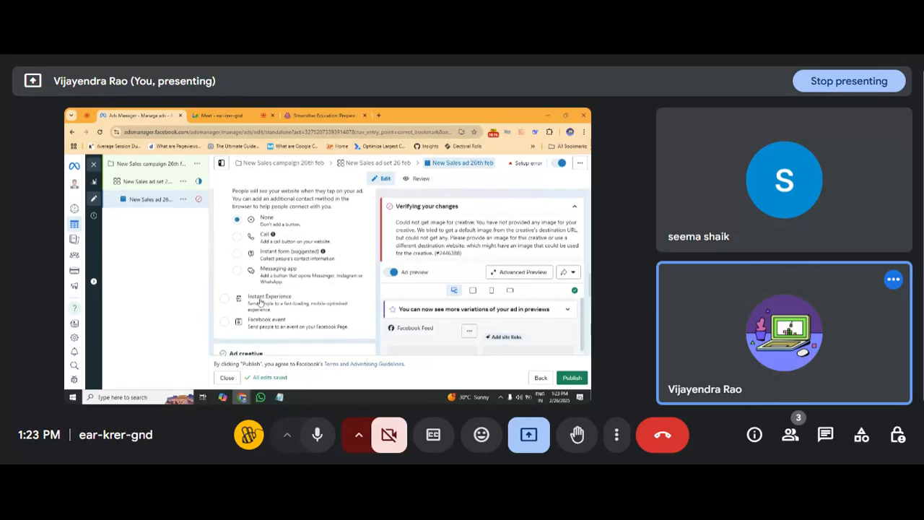
pyautogui.scroll(2, 299, 254)
pyautogui.scroll(4, 305, 246)
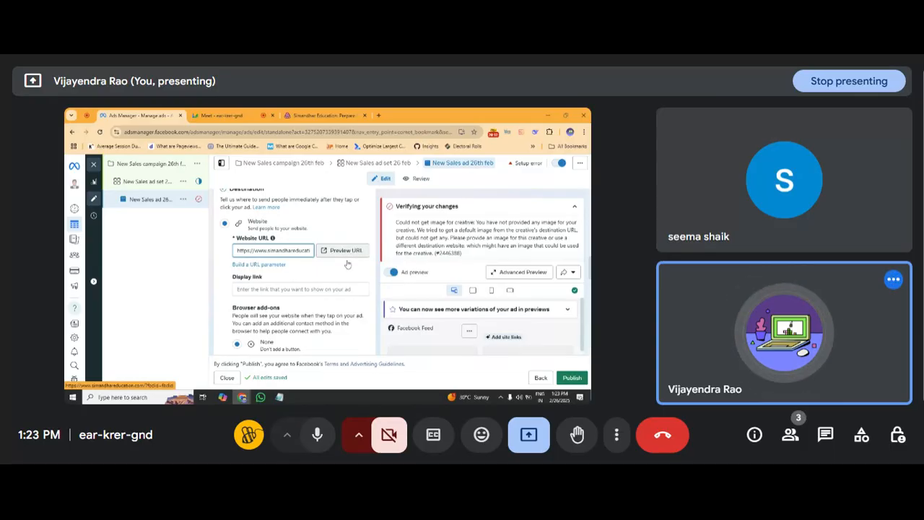
# Step: Start setting up an image ad creative and view the details of the Simandhar Education online courses site link
pyautogui.scroll(-7, 327, 303)
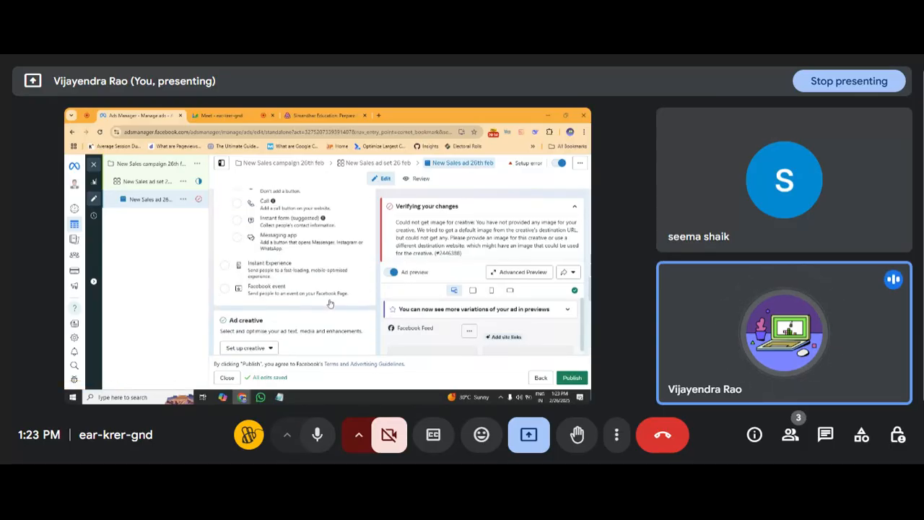
pyautogui.scroll(-1, 330, 303)
pyautogui.scroll(-4, 330, 303)
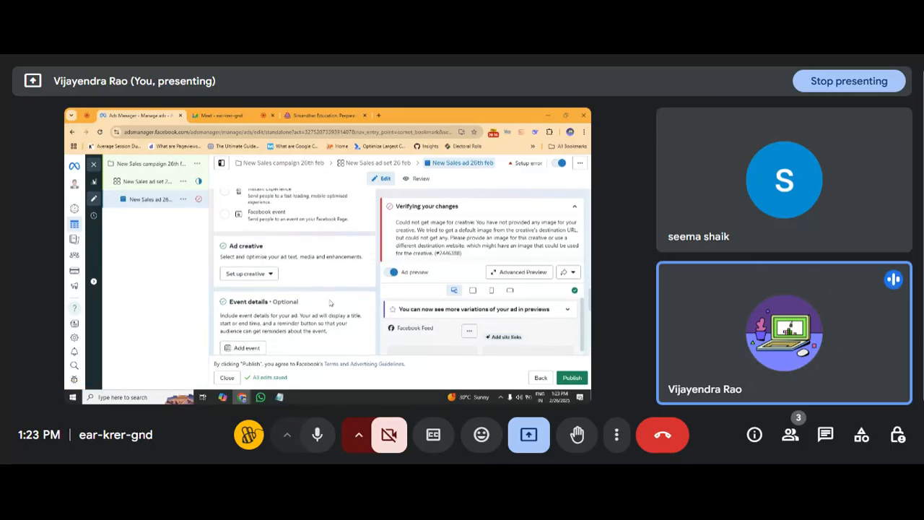
pyautogui.click(268, 274)
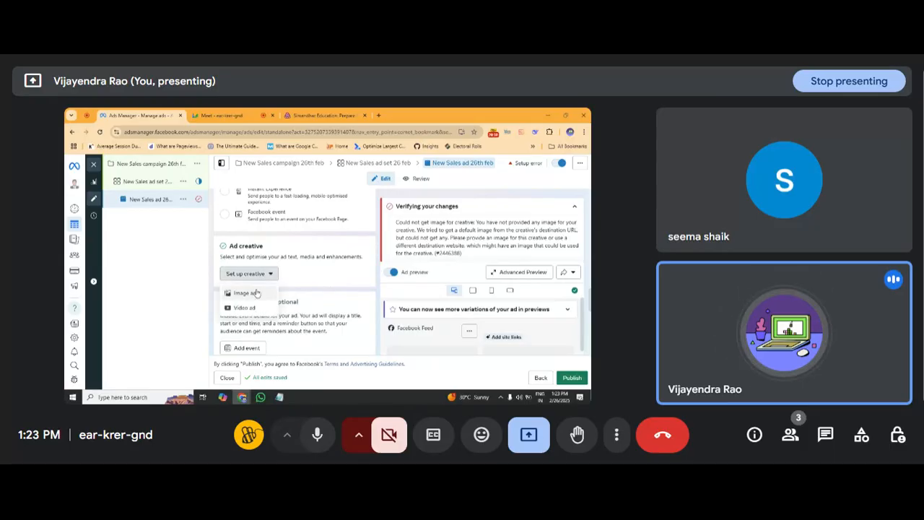
pyautogui.click(257, 292)
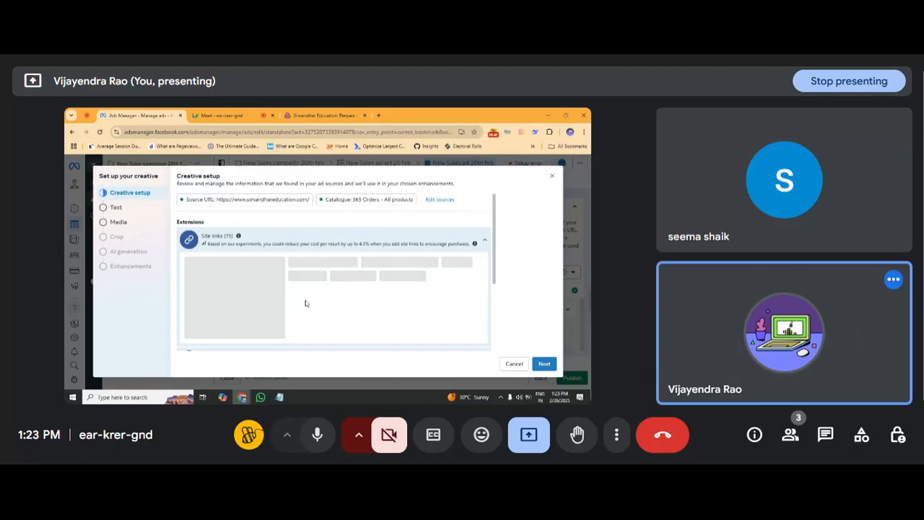
pyautogui.click(303, 318)
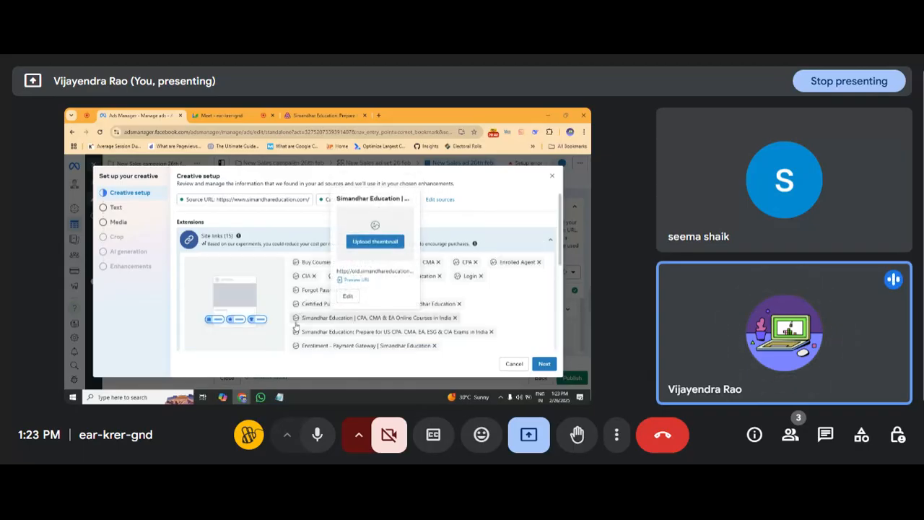
# Step: Go to the creative's text settings and enter Digital Marketing Course as the primary text
pyautogui.click(150, 207)
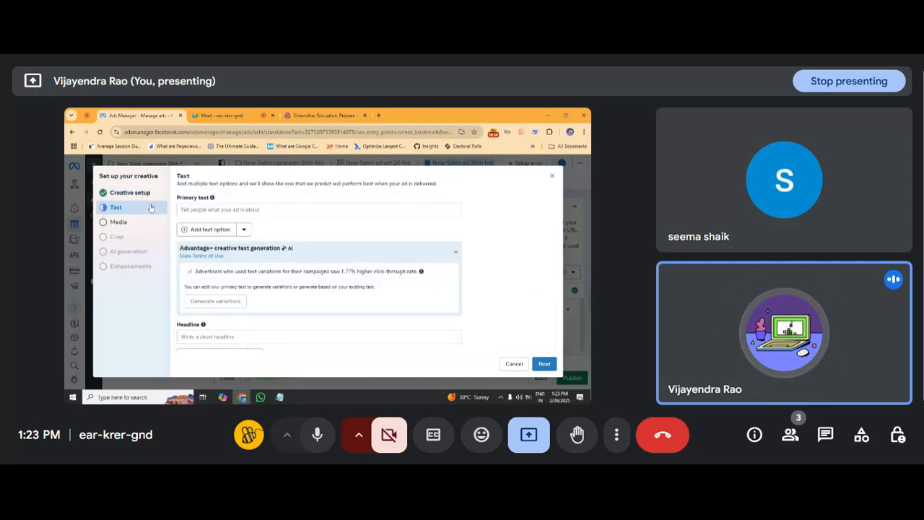
pyautogui.scroll(-2, 250, 257)
pyautogui.scroll(2, 250, 257)
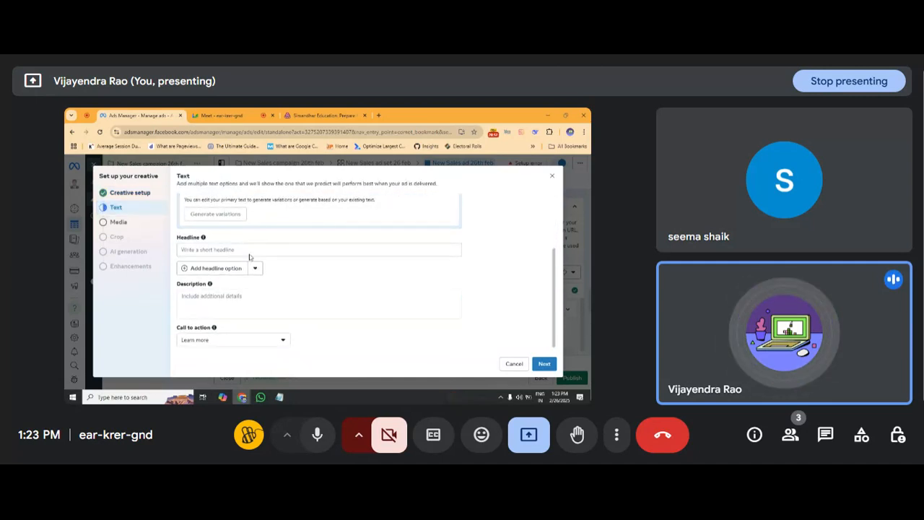
pyautogui.scroll(1, 250, 253)
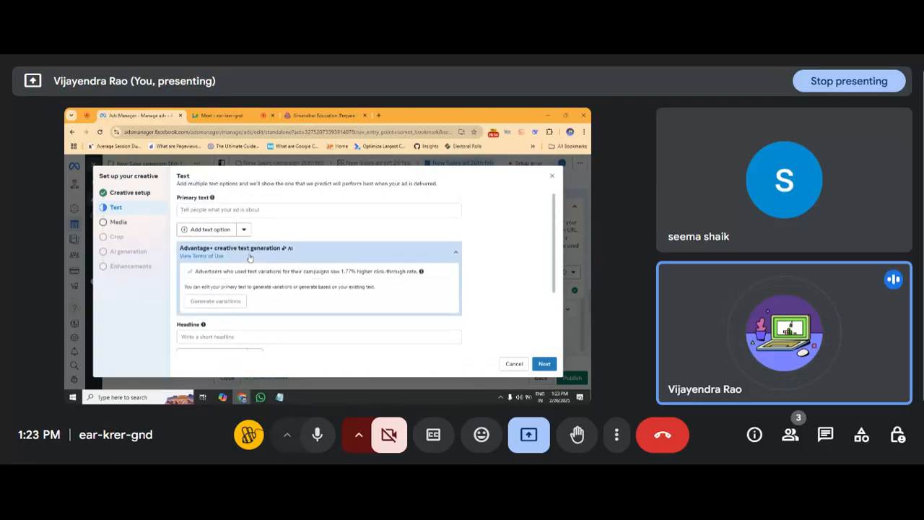
pyautogui.click(266, 210)
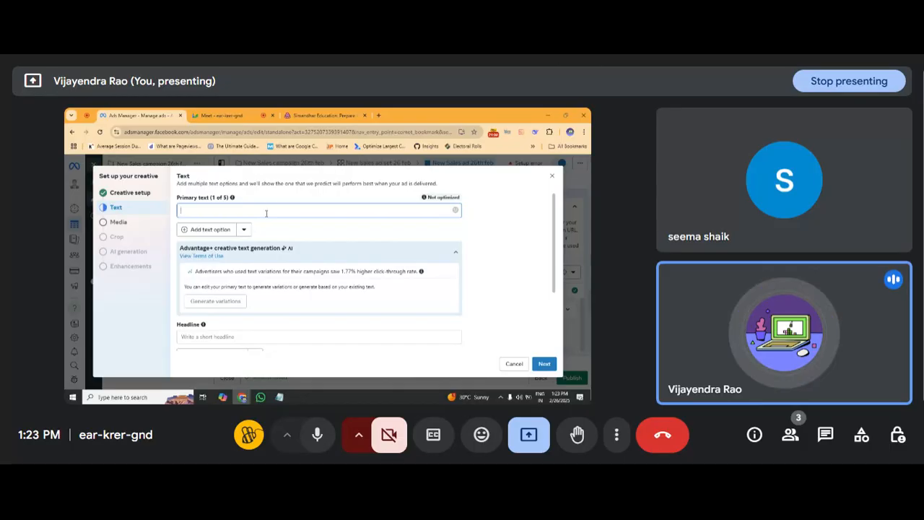
pyautogui.write('Digit')
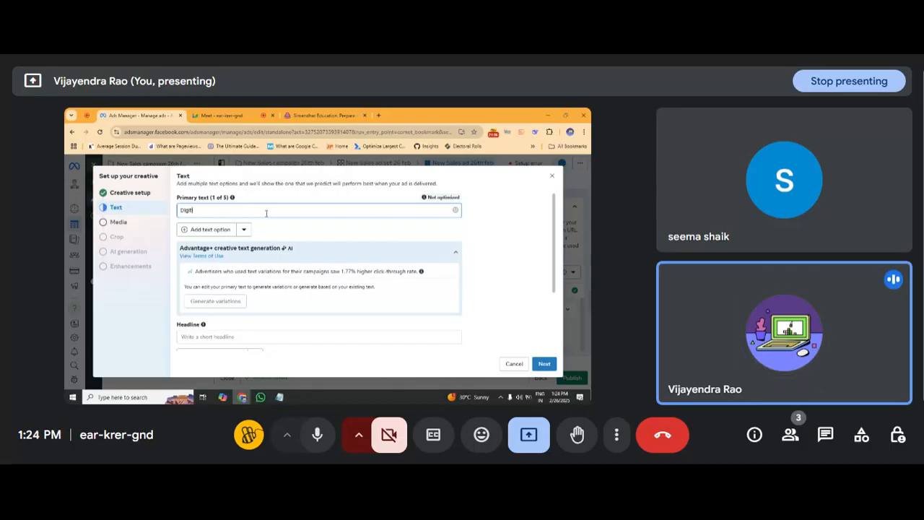
pyautogui.write('al Marketing Course')
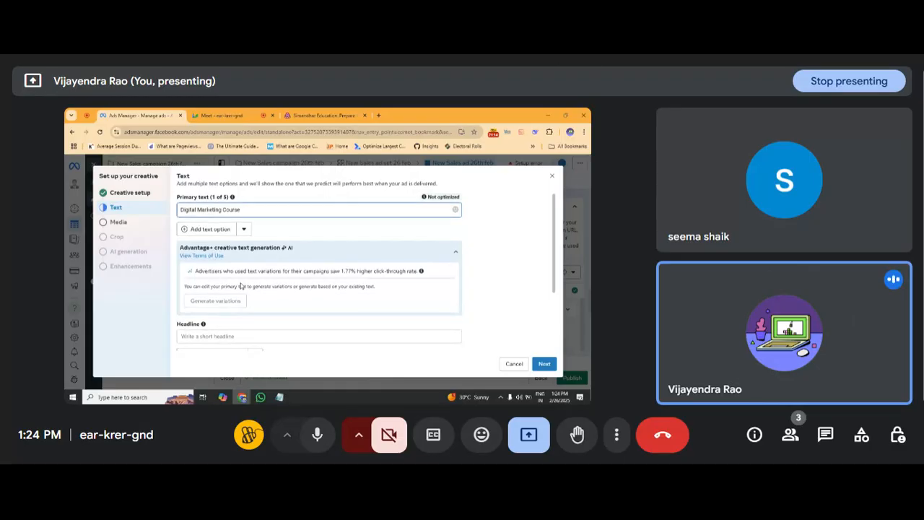
# Step: Enter Get Offer as the ad creative's headline
pyautogui.scroll(-2, 241, 286)
pyautogui.click(244, 251)
pyautogui.write('Get')
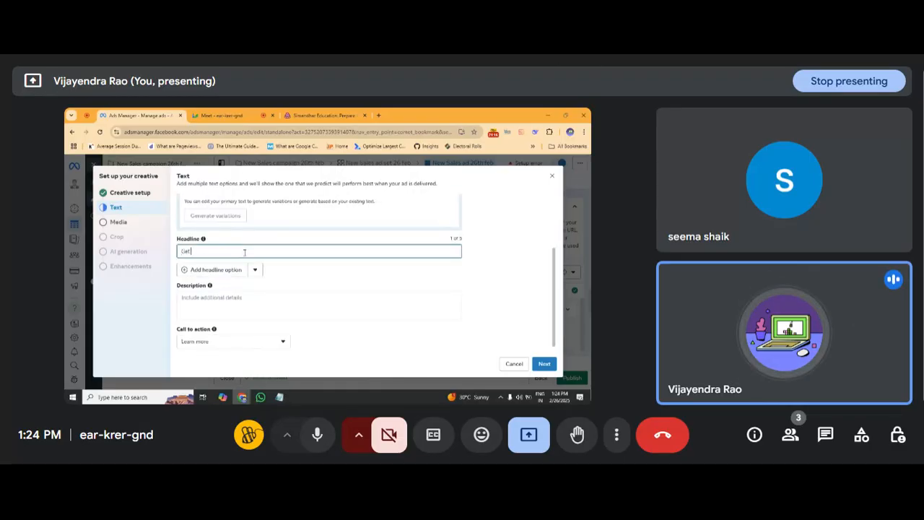
pyautogui.write(' Cffer')
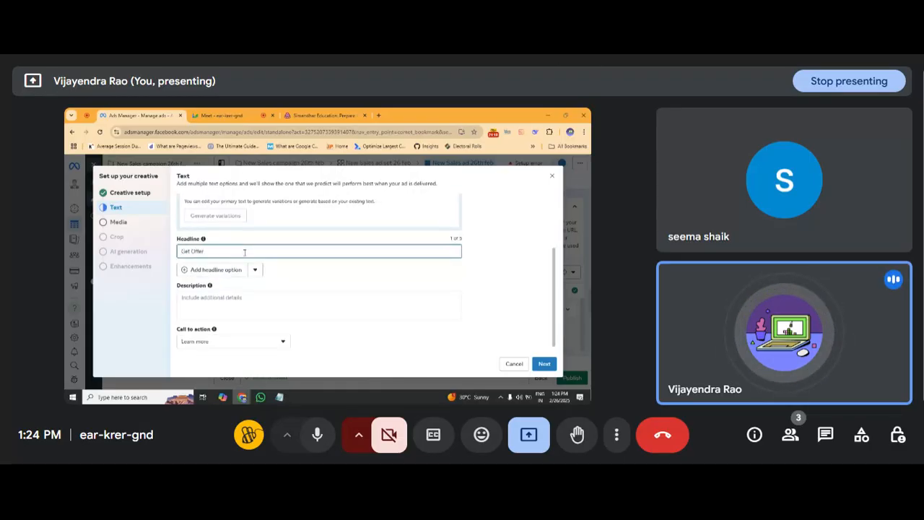
# Step: Enter get a job as the ad description and set the call to action to Contact us
pyautogui.click(215, 304)
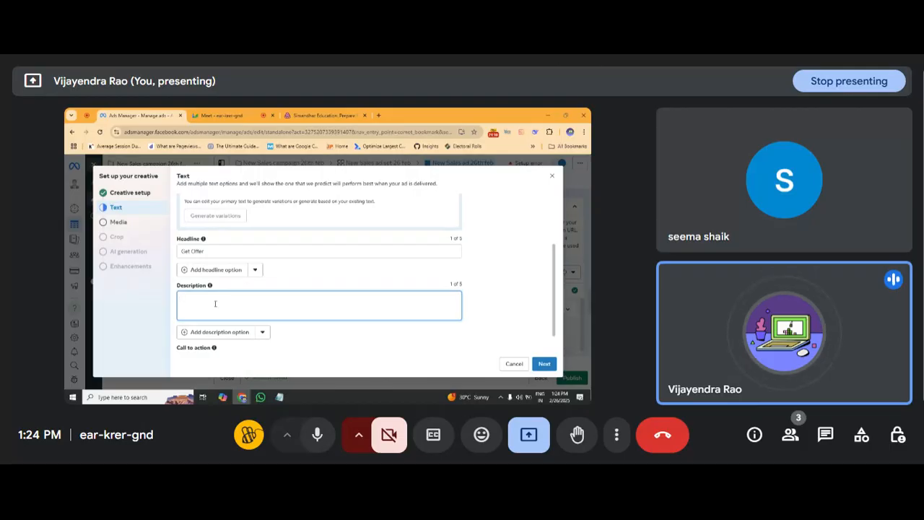
pyautogui.write('et a job')
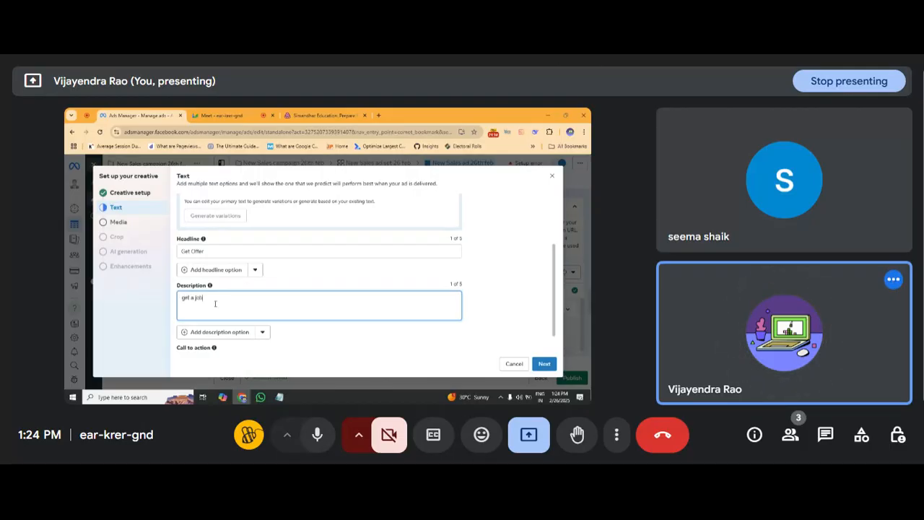
pyautogui.scroll(-1, 215, 303)
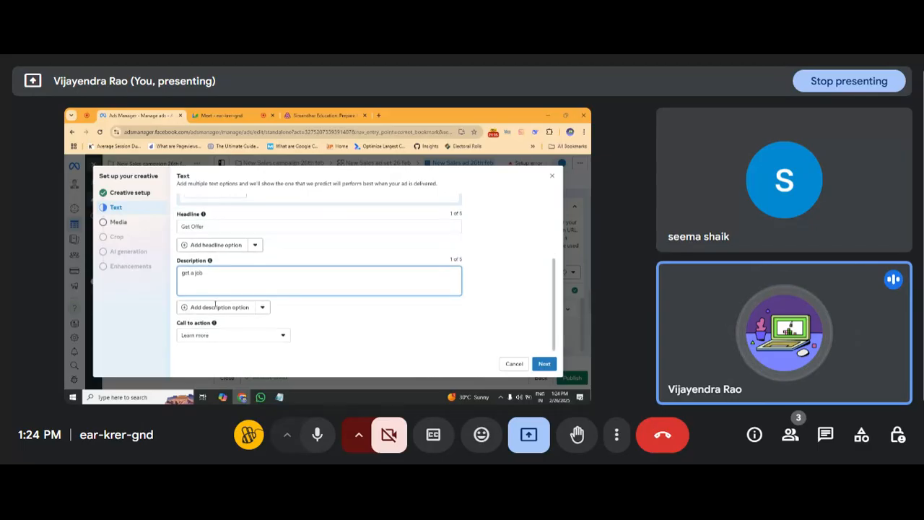
pyautogui.click(265, 334)
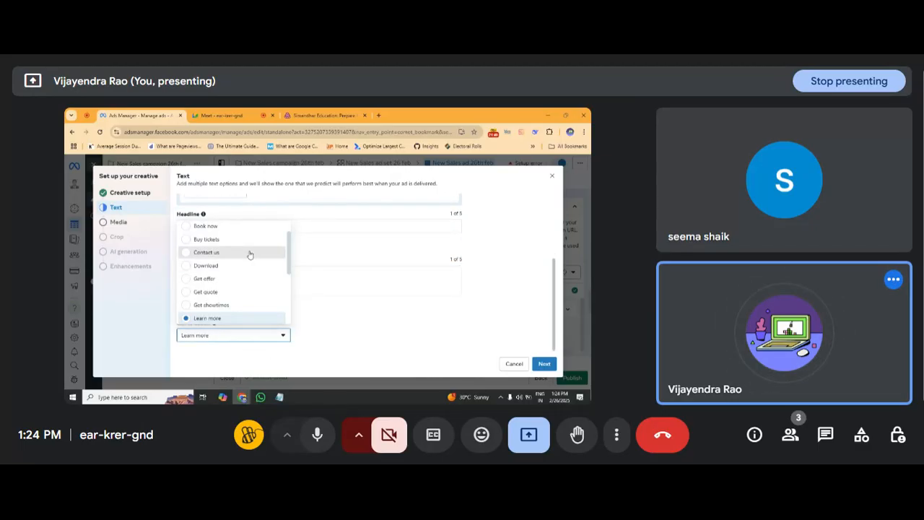
pyautogui.click(250, 252)
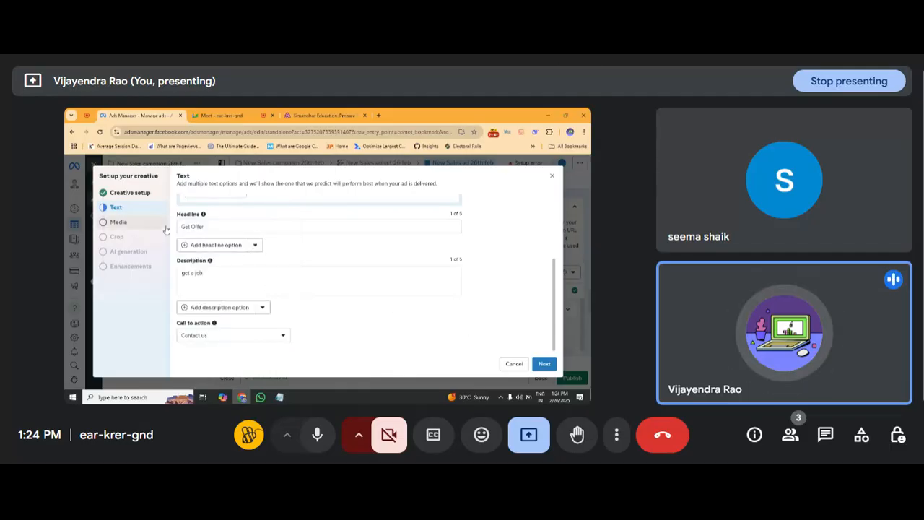
# Step: Proceed to media, choose the square digital marketing image from the account images, and continue to the crop settings
pyautogui.click(543, 363)
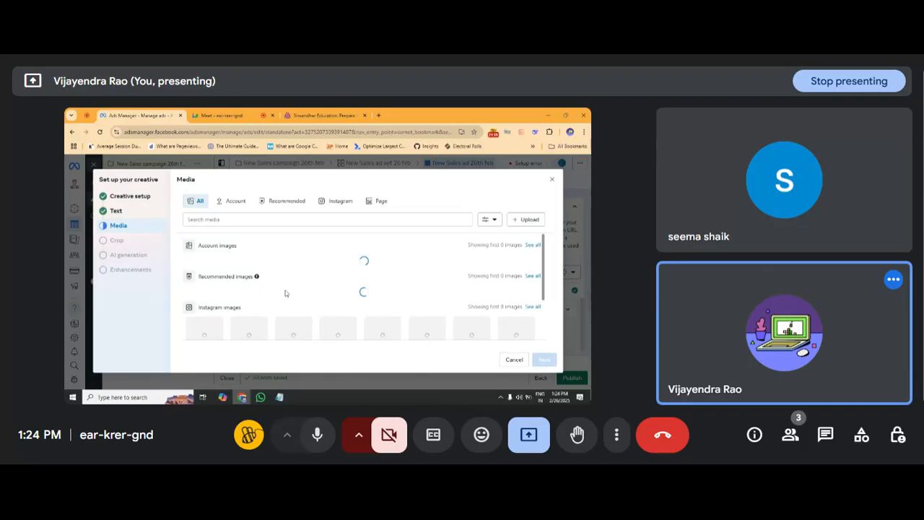
pyautogui.scroll(-1, 278, 290)
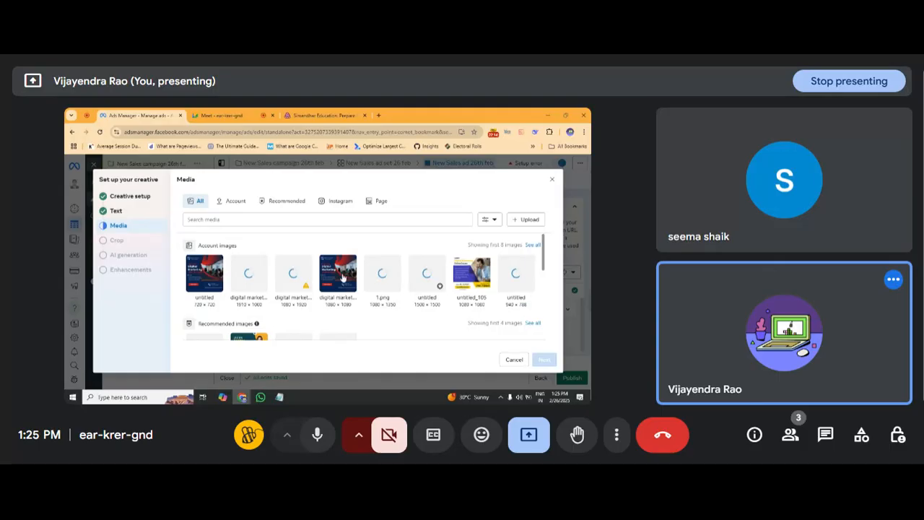
pyautogui.click(343, 278)
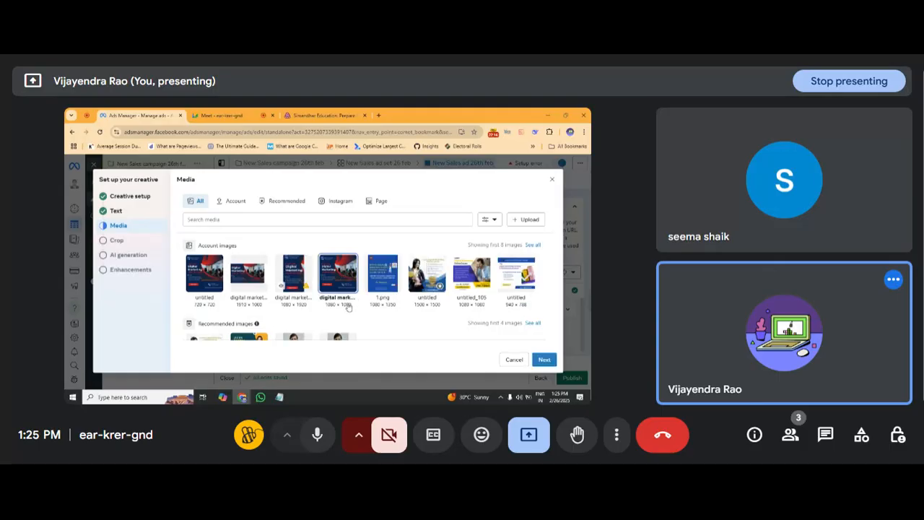
pyautogui.click(542, 360)
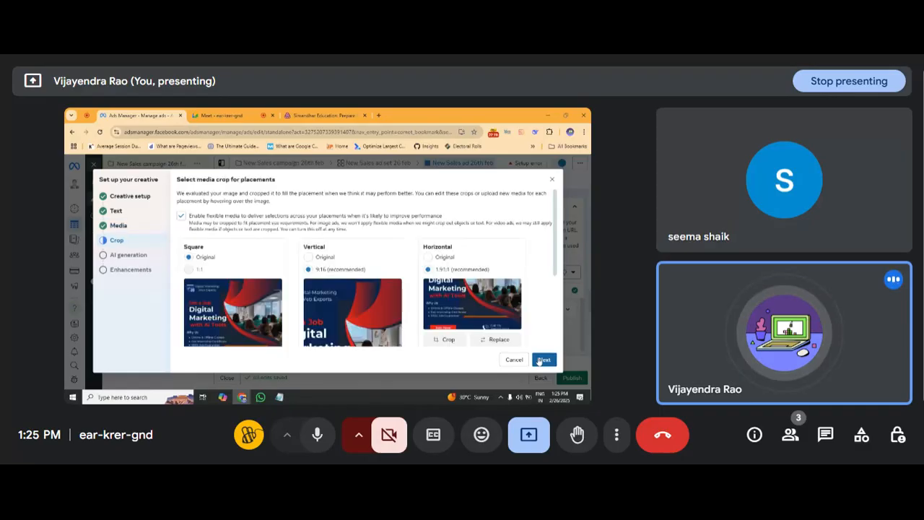
# Step: Set both the vertical and horizontal placement crops of the image to Original
pyautogui.scroll(-2, 404, 297)
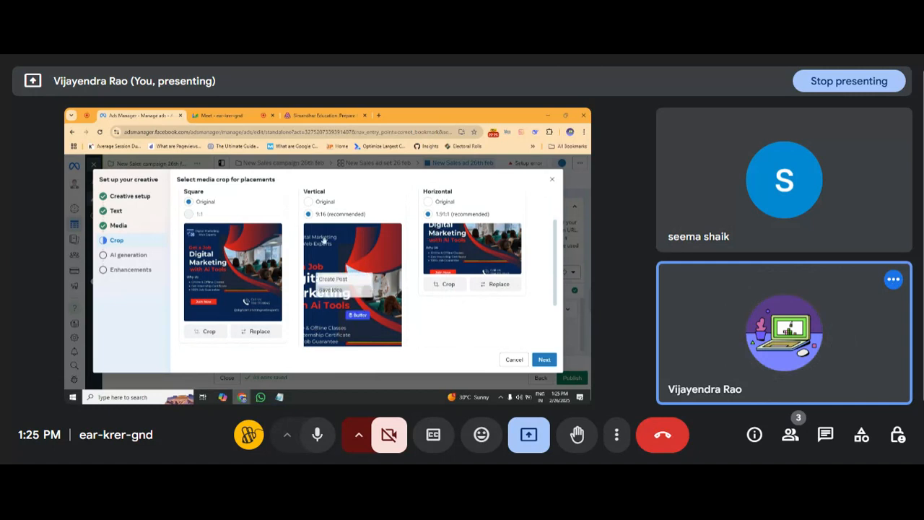
pyautogui.click(308, 202)
pyautogui.scroll(1, 359, 285)
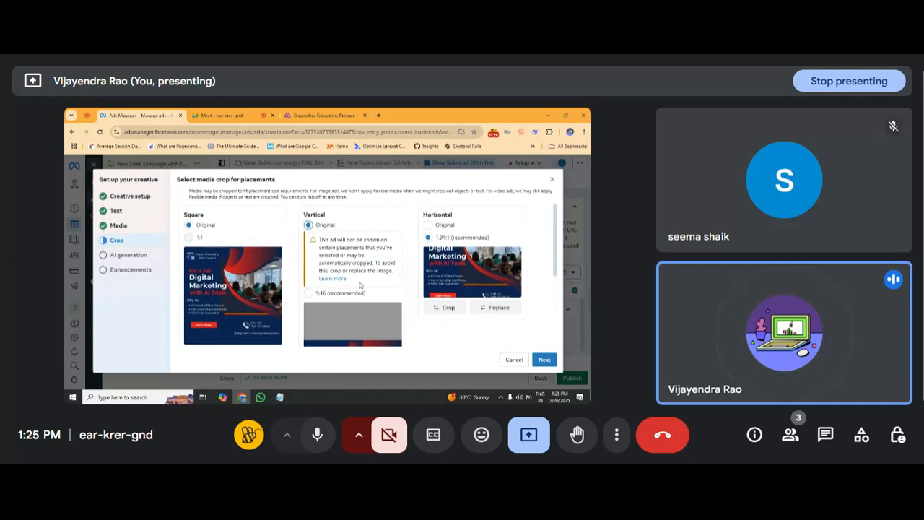
pyautogui.scroll(-3, 359, 285)
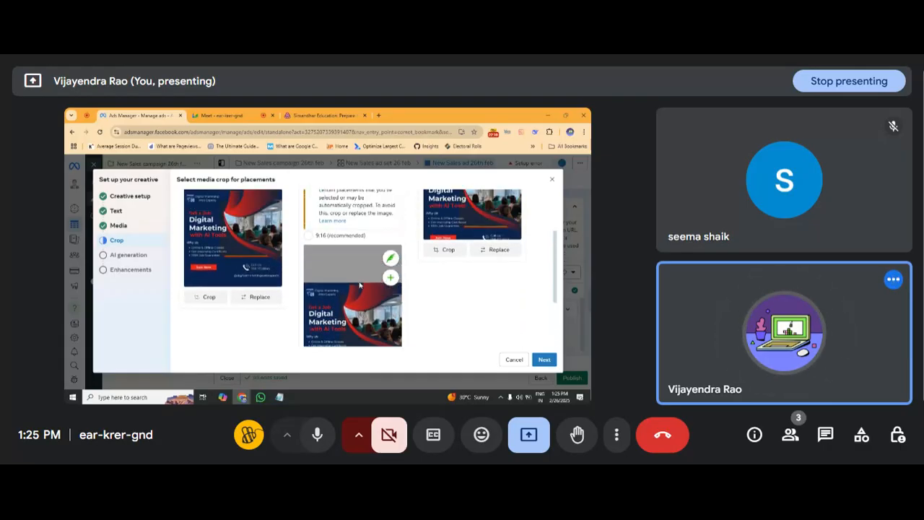
pyautogui.scroll(3, 359, 285)
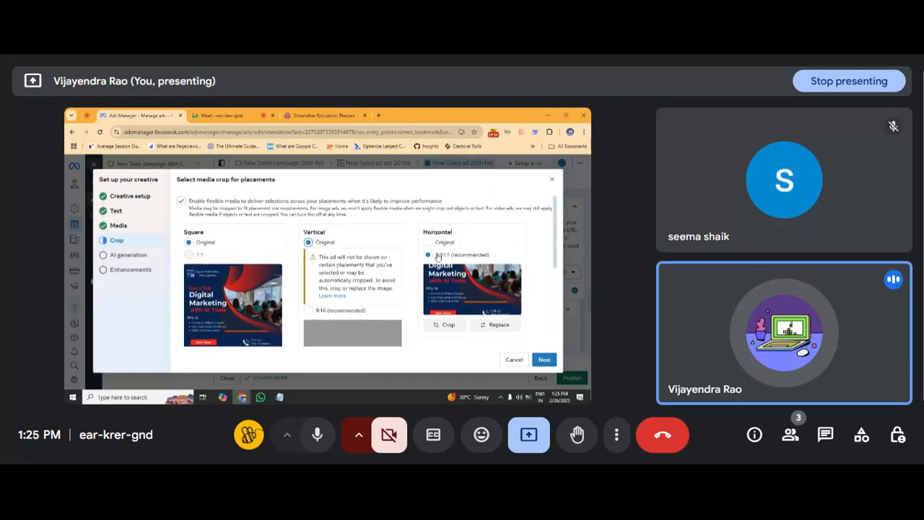
pyautogui.click(427, 243)
pyautogui.scroll(-1, 484, 300)
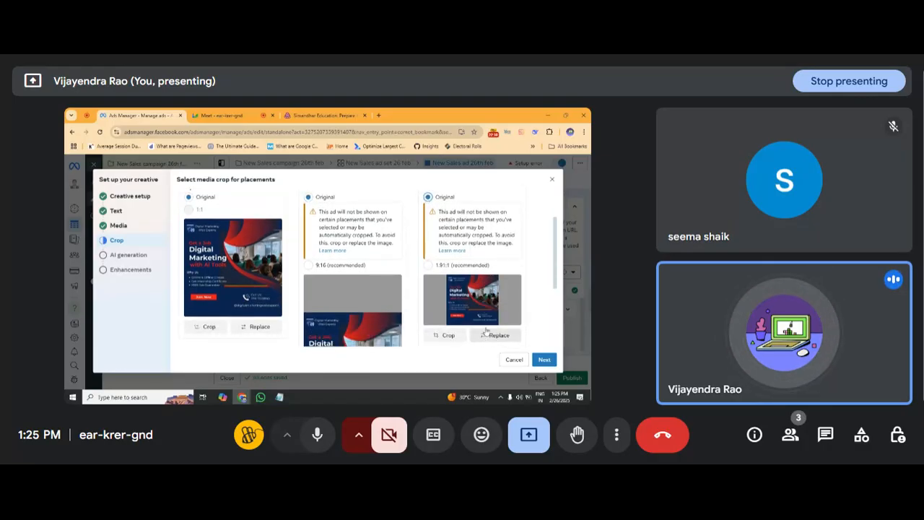